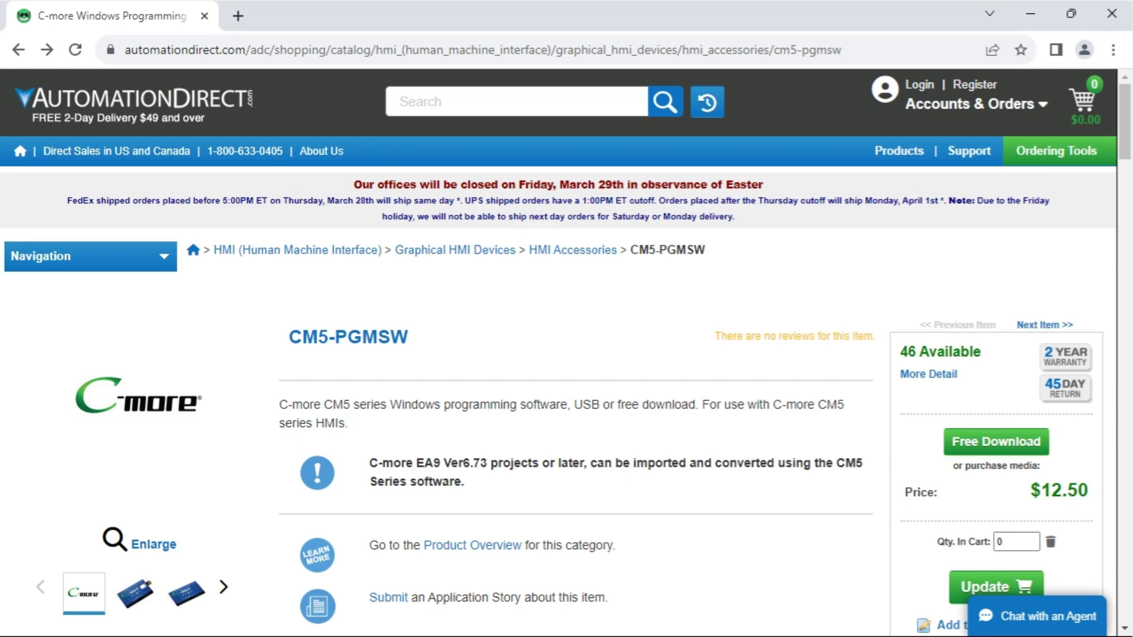
Step: Download the C-more CM5 v8.11 zip (652 MB), dismissing the license notice and confirming an email
click(996, 441)
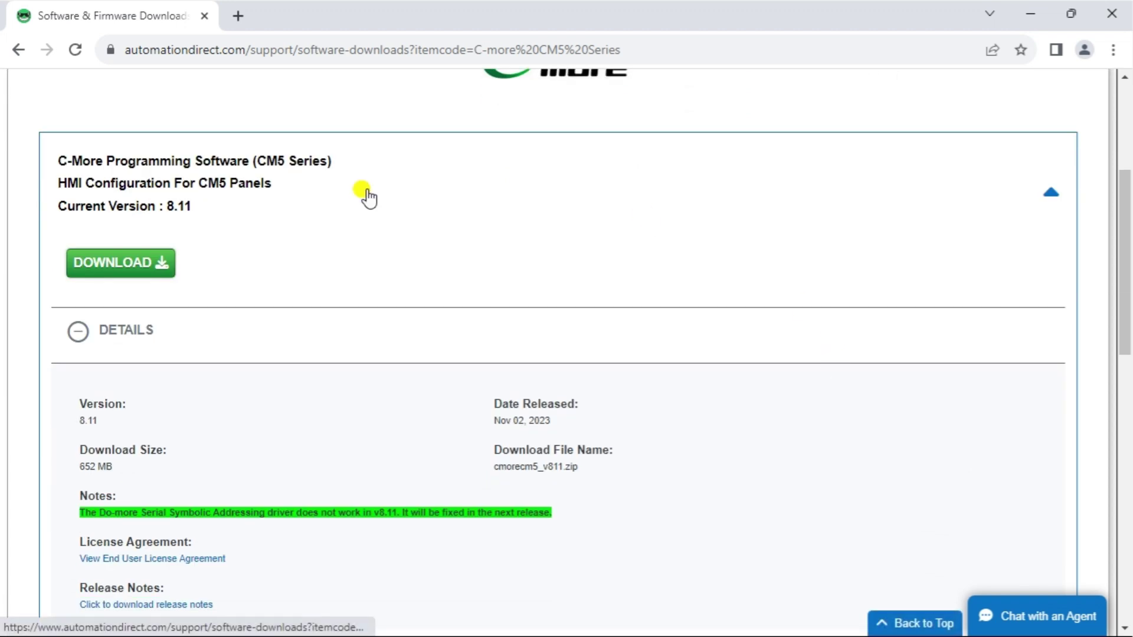
click(116, 268)
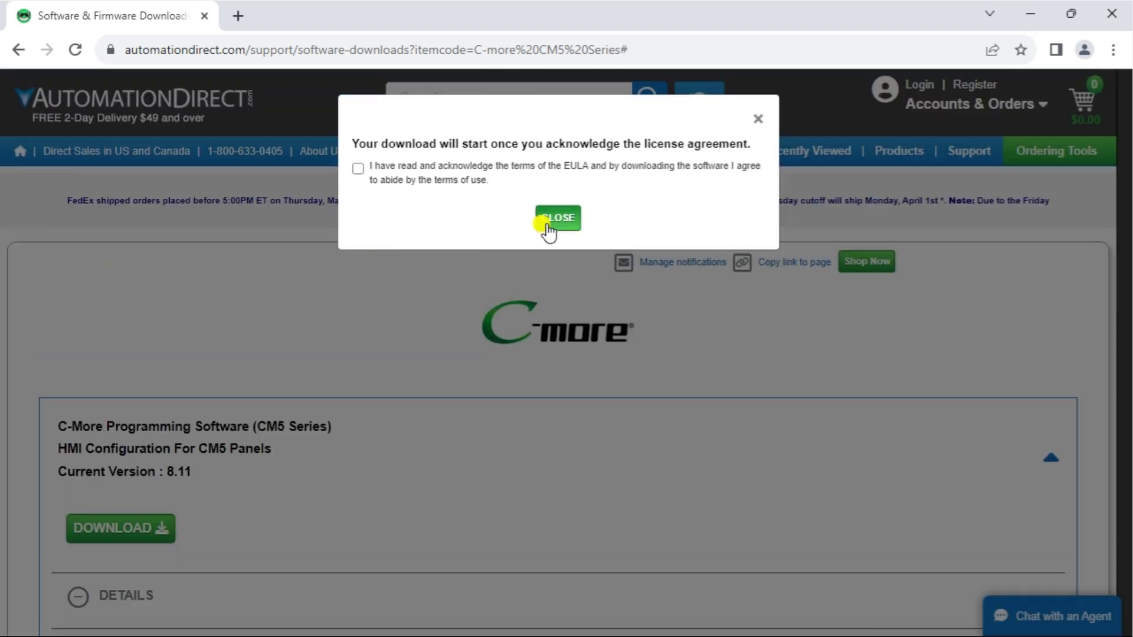
click(563, 221)
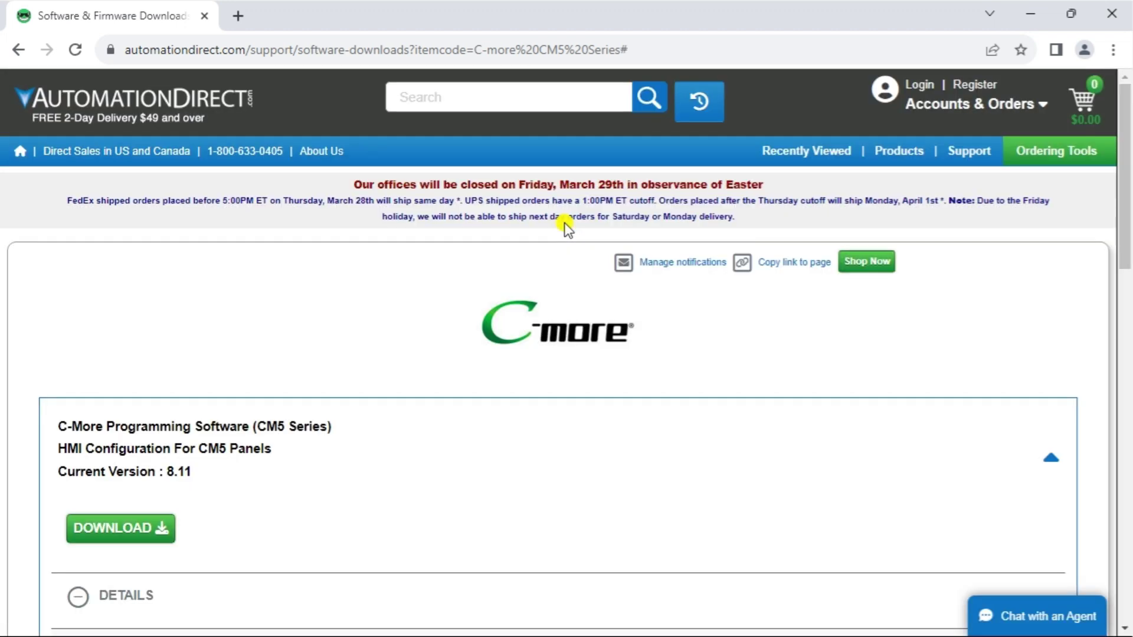
click(126, 530)
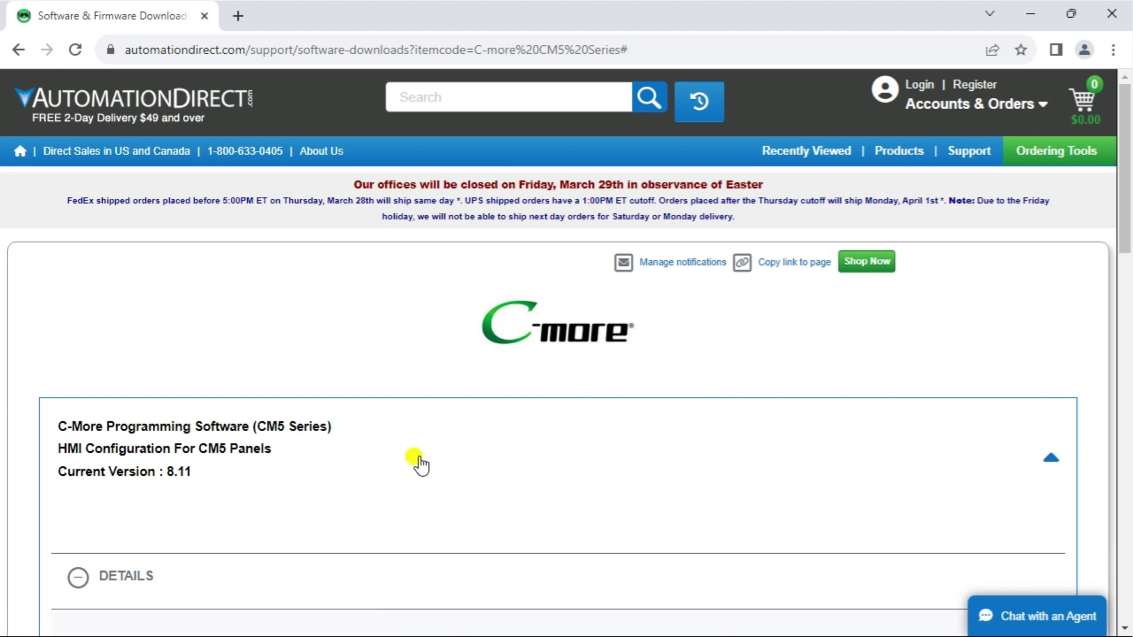
click(658, 458)
scroll(660, 458, down, 4)
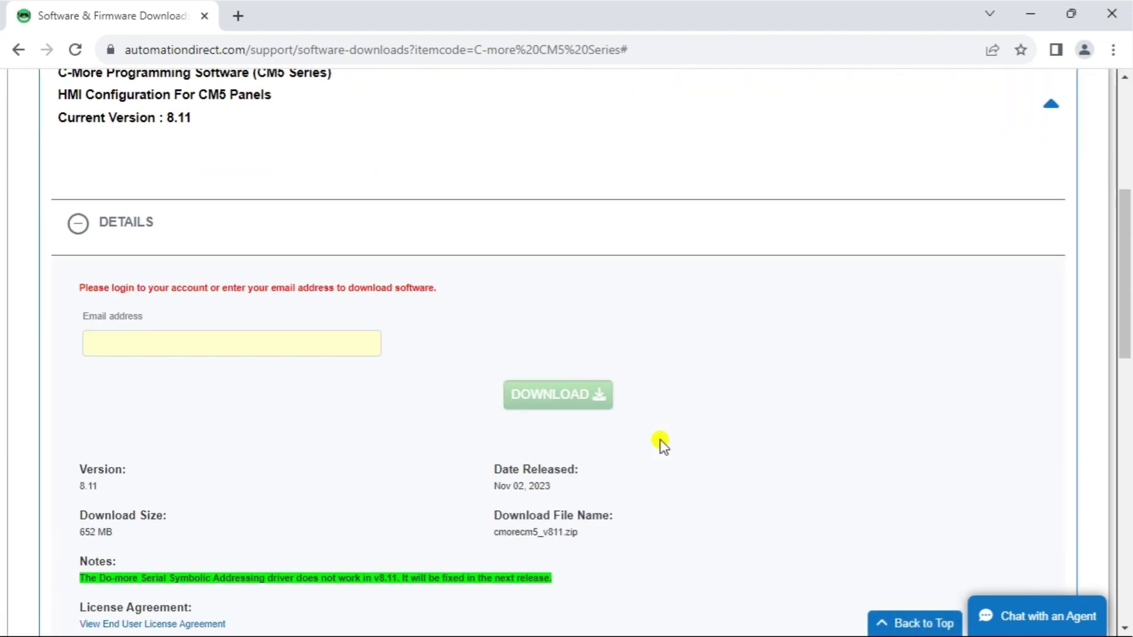
click(220, 346)
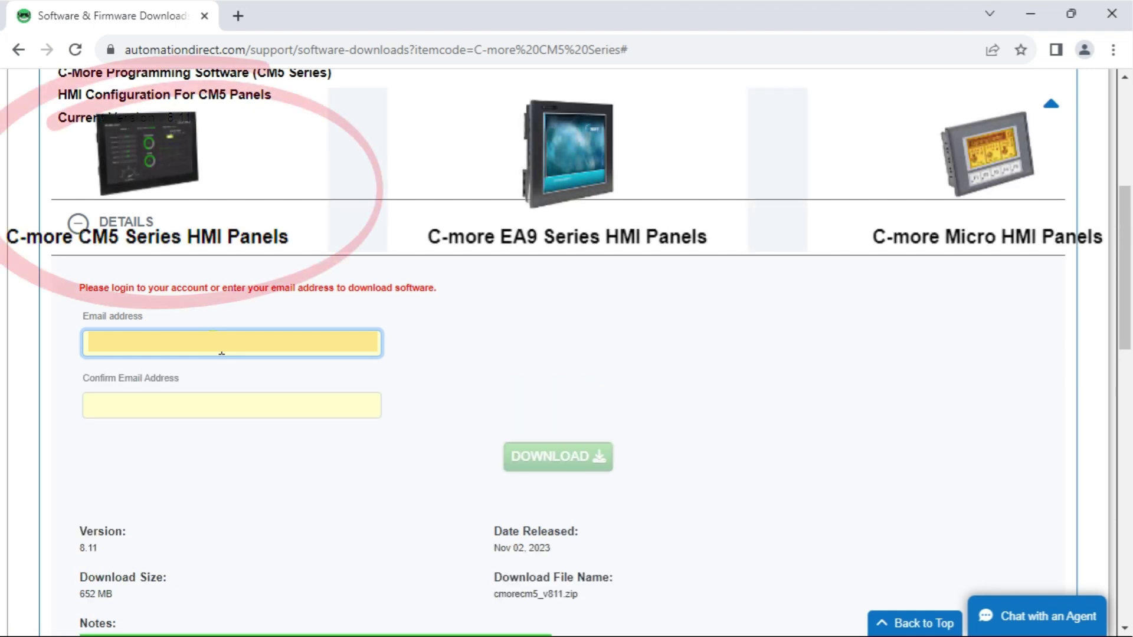
key(Tab)
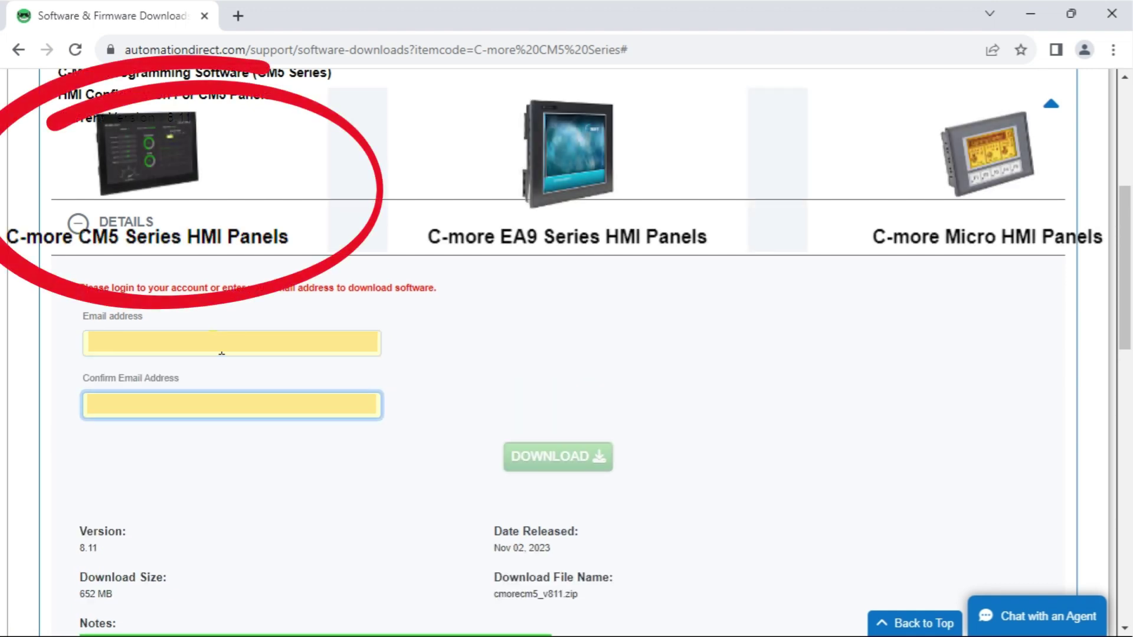
click(545, 456)
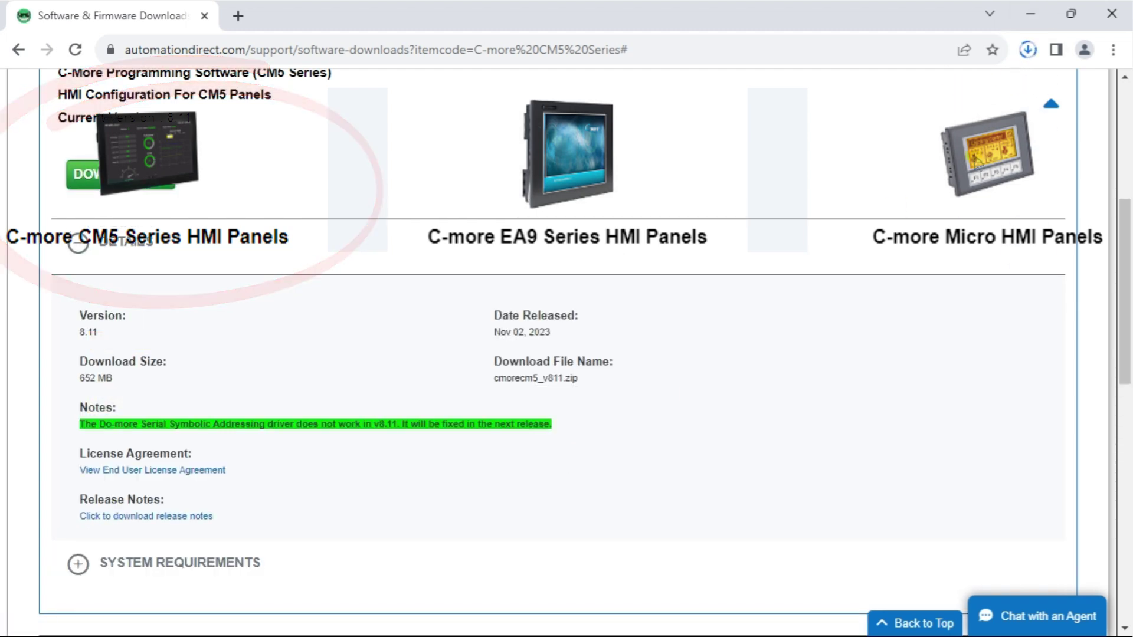
scroll(448, 460, up, 2)
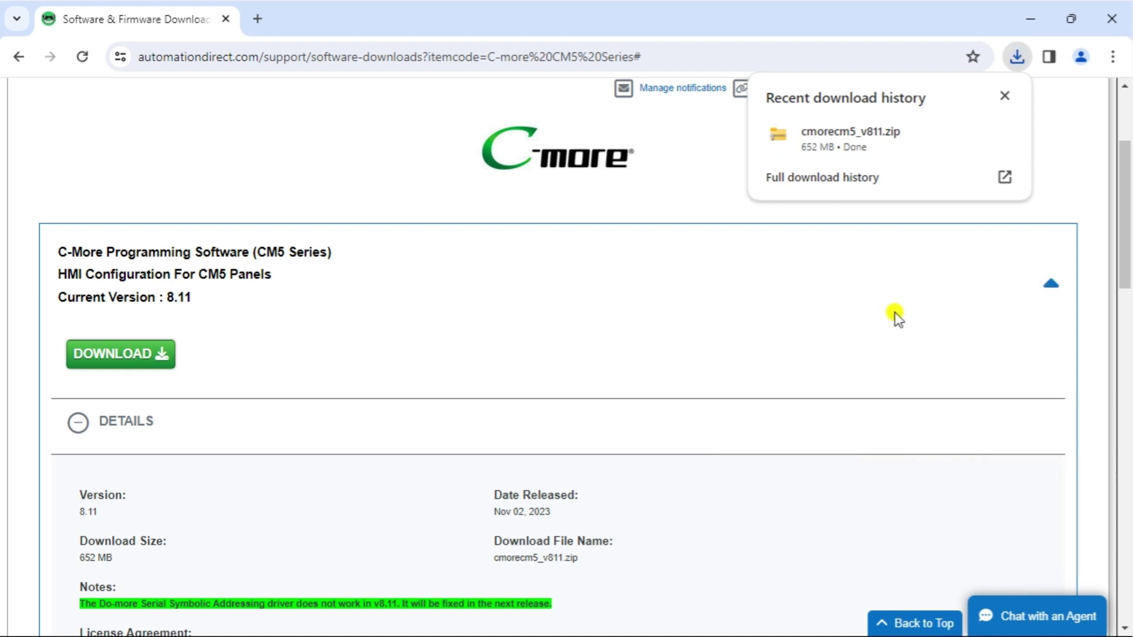
mouse_move(885, 139)
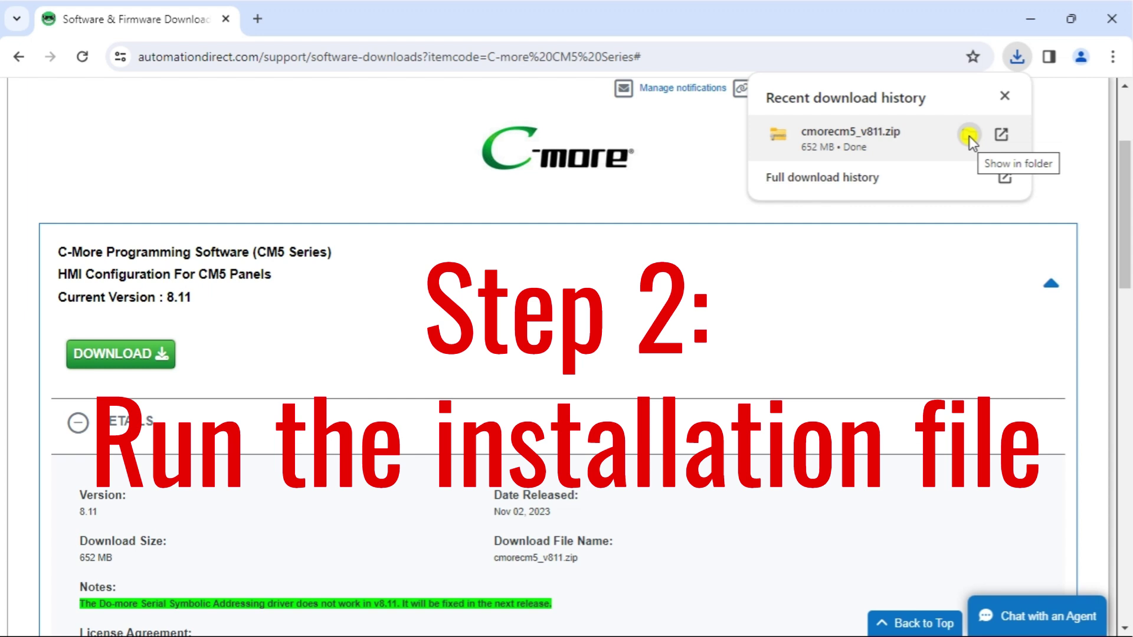
Step: Extract the downloaded cmorecm5_v811 zip into its own cmorecm5_v811 folder in Downloads
click(970, 135)
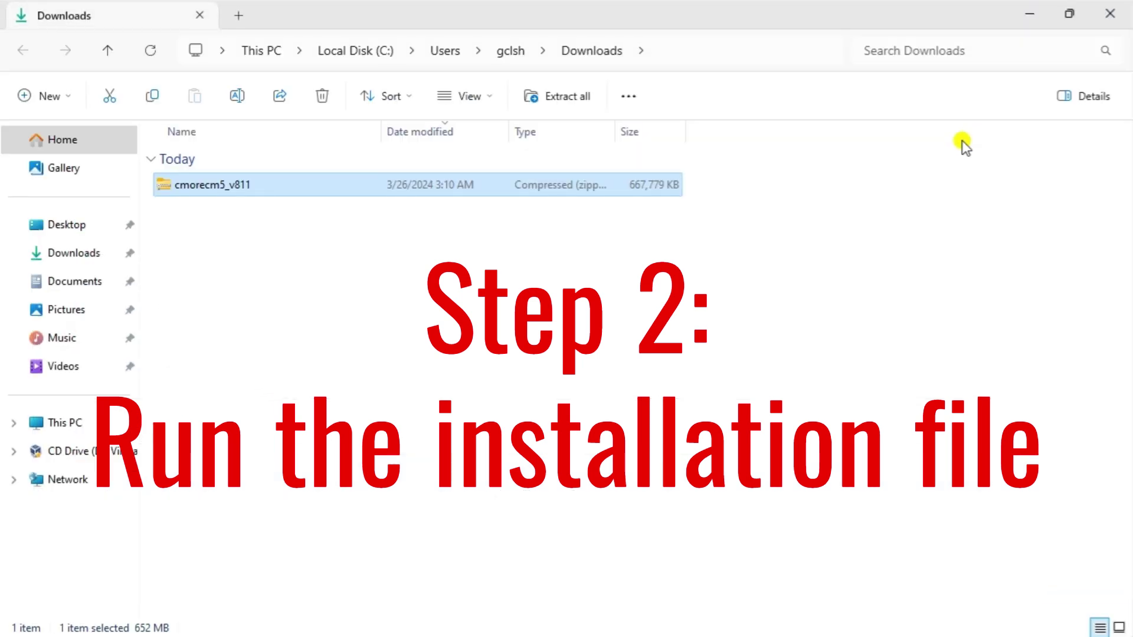
right_click(196, 187)
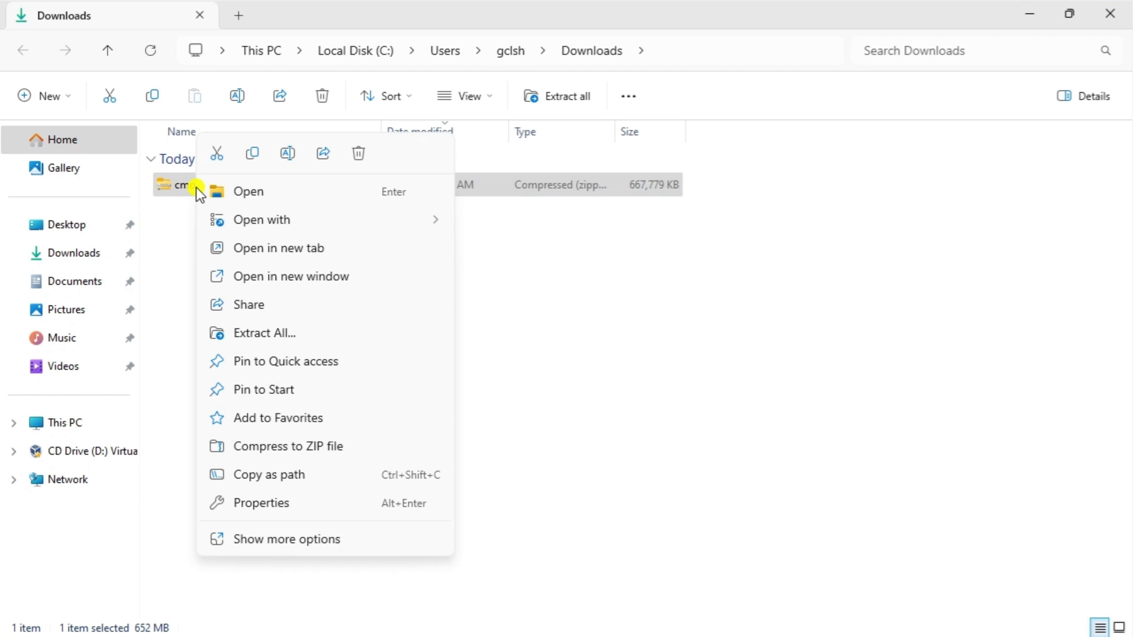
click(258, 331)
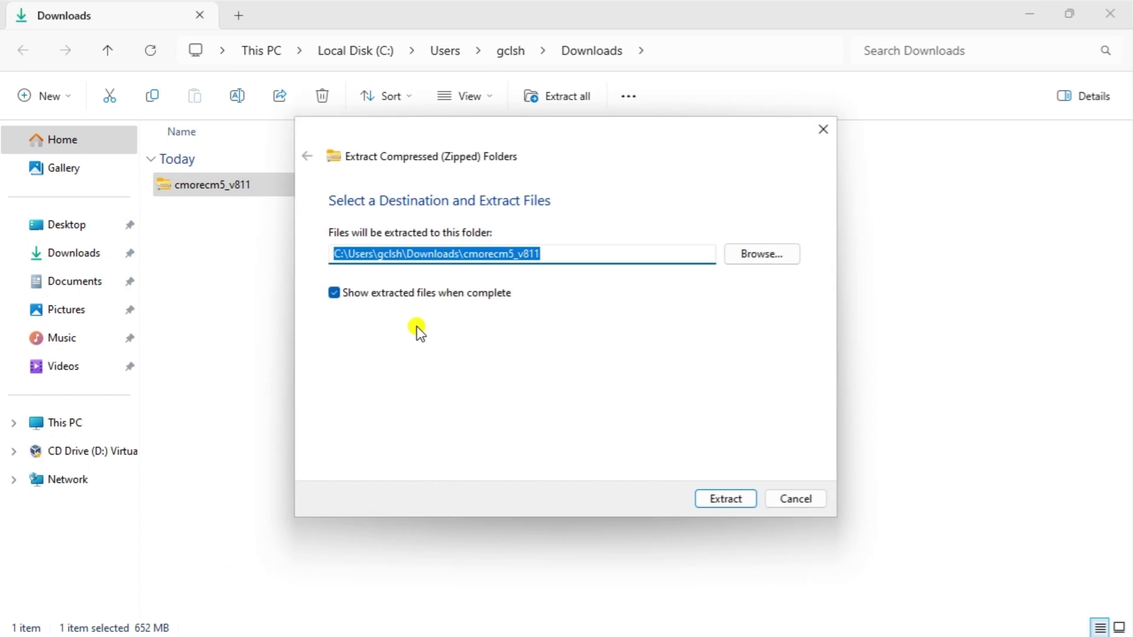
click(723, 499)
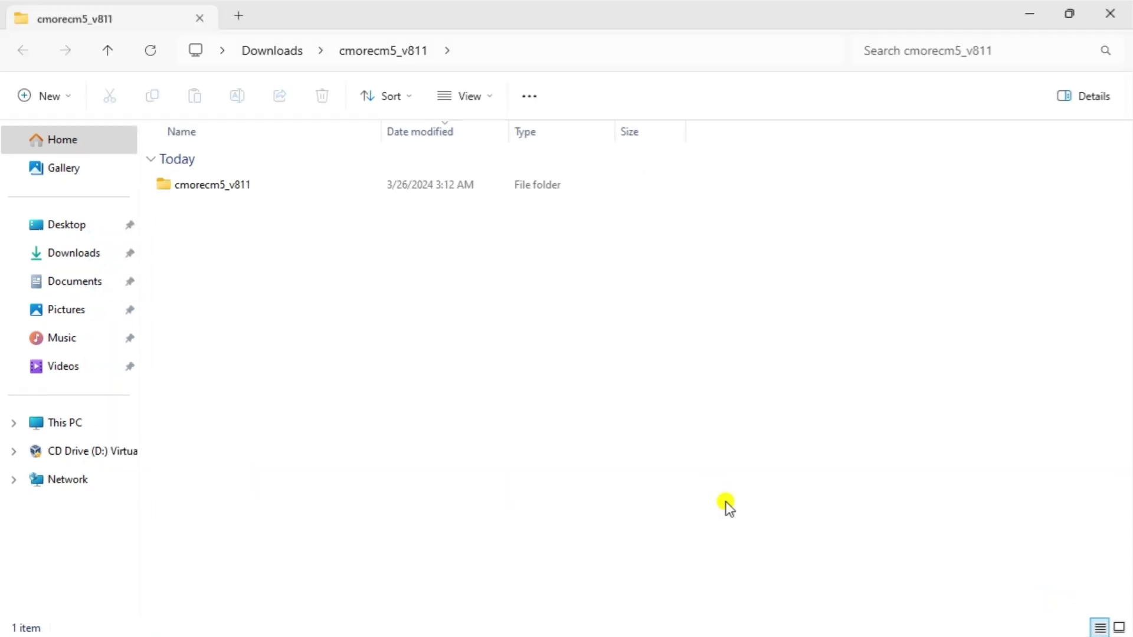
Step: Run CM5_Setup from the cmorecm5_v811 folder as administrator
double_click(219, 189)
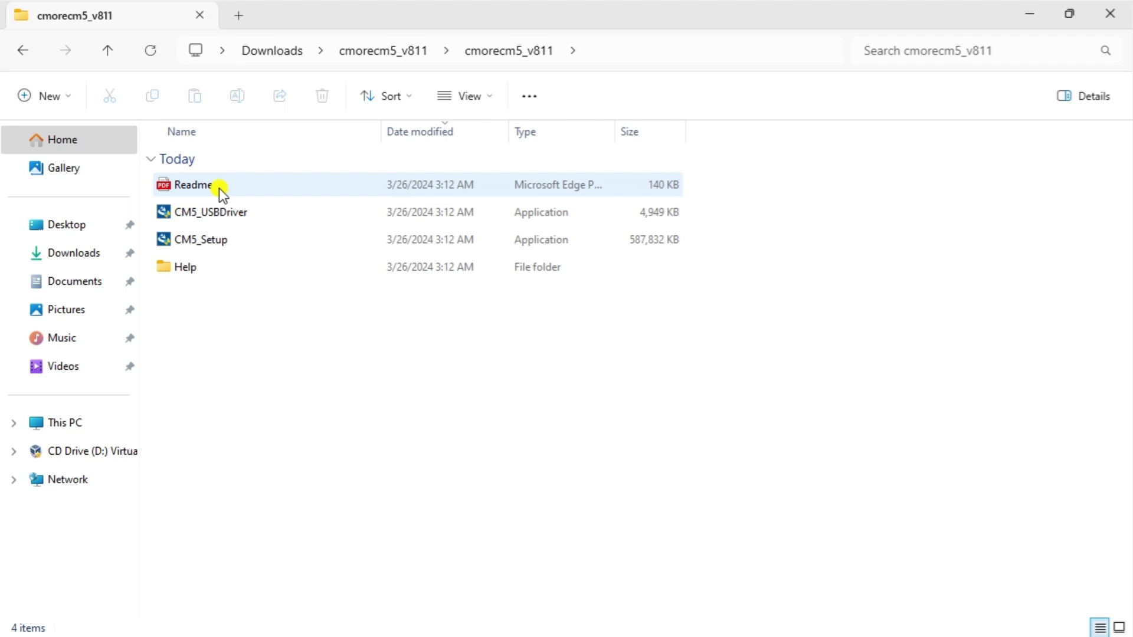
click(216, 242)
right_click(215, 242)
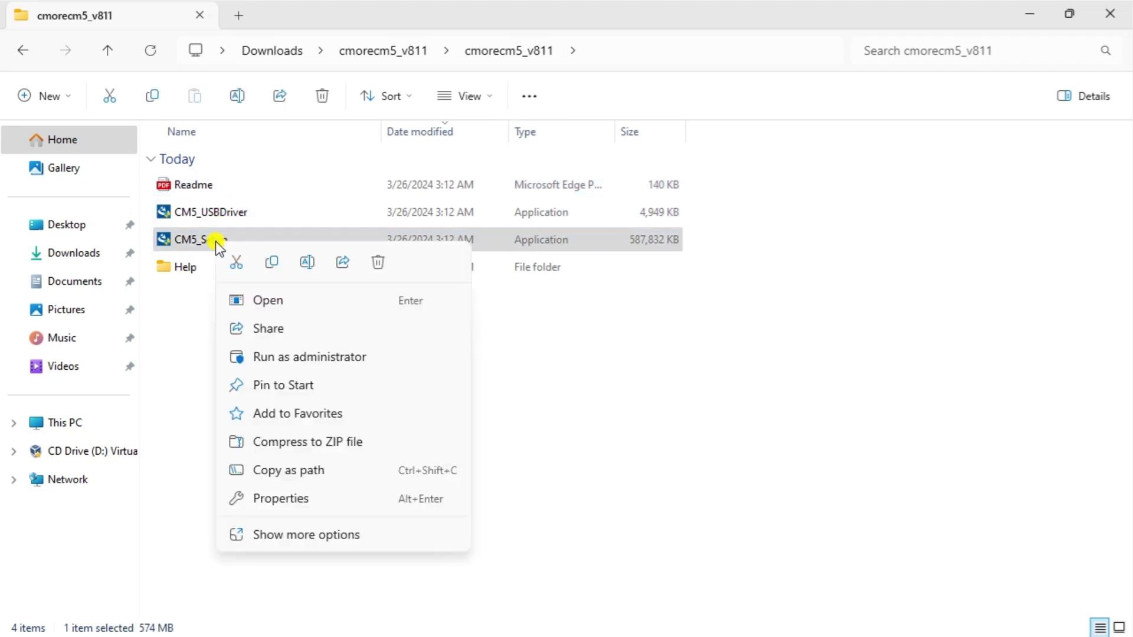
click(281, 357)
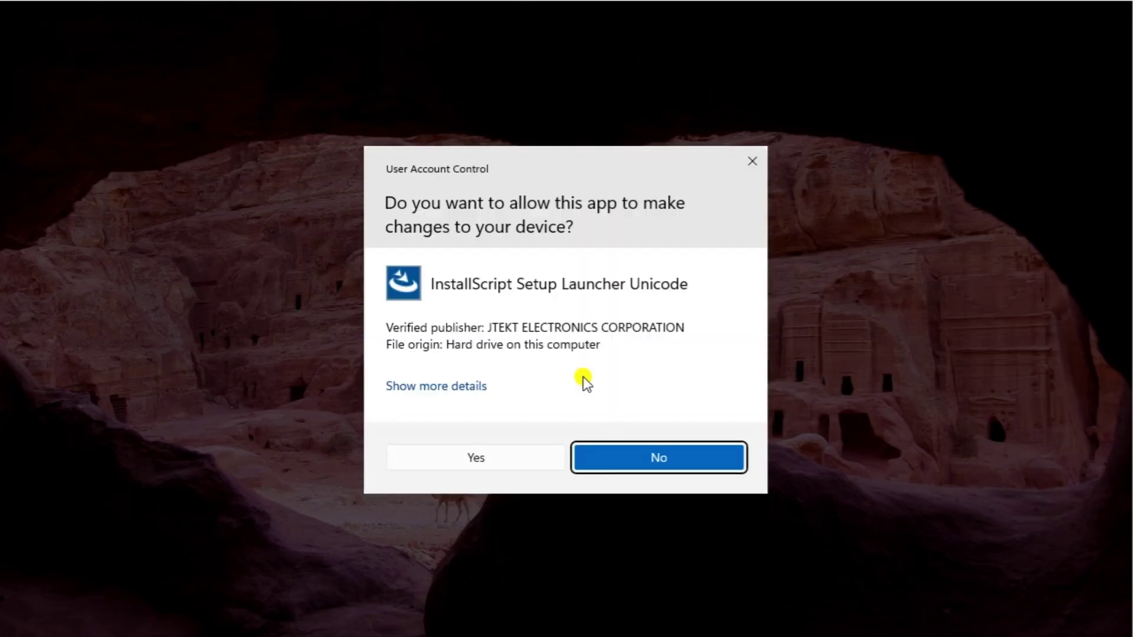
Step: Approve the UAC prompt, pass the welcome page and acknowledge the pre-setup warning
click(495, 459)
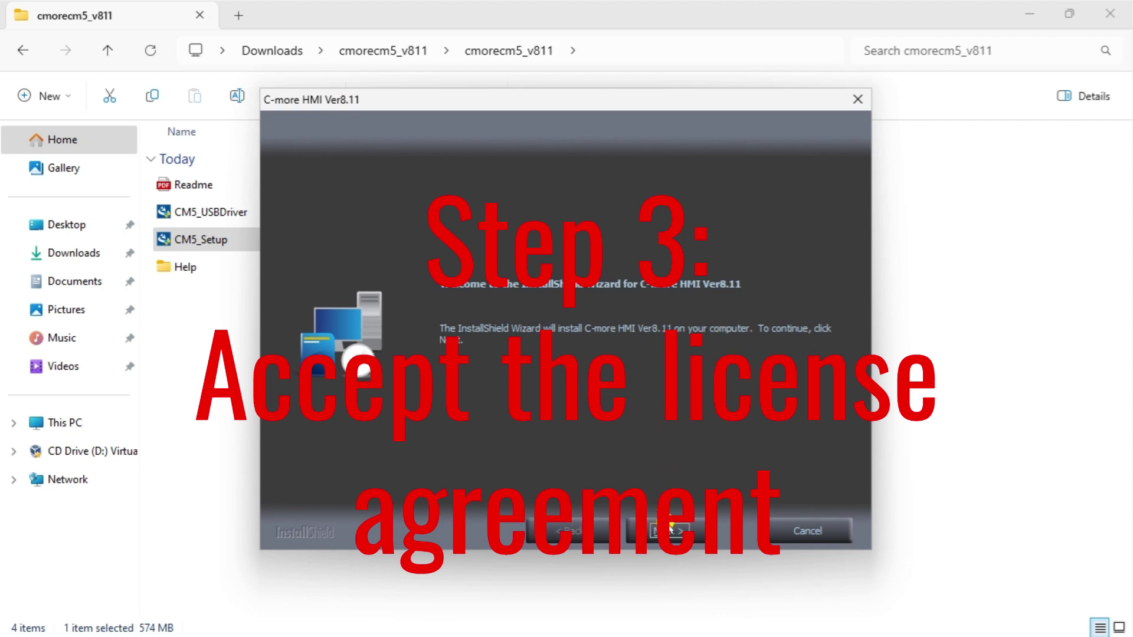
click(668, 530)
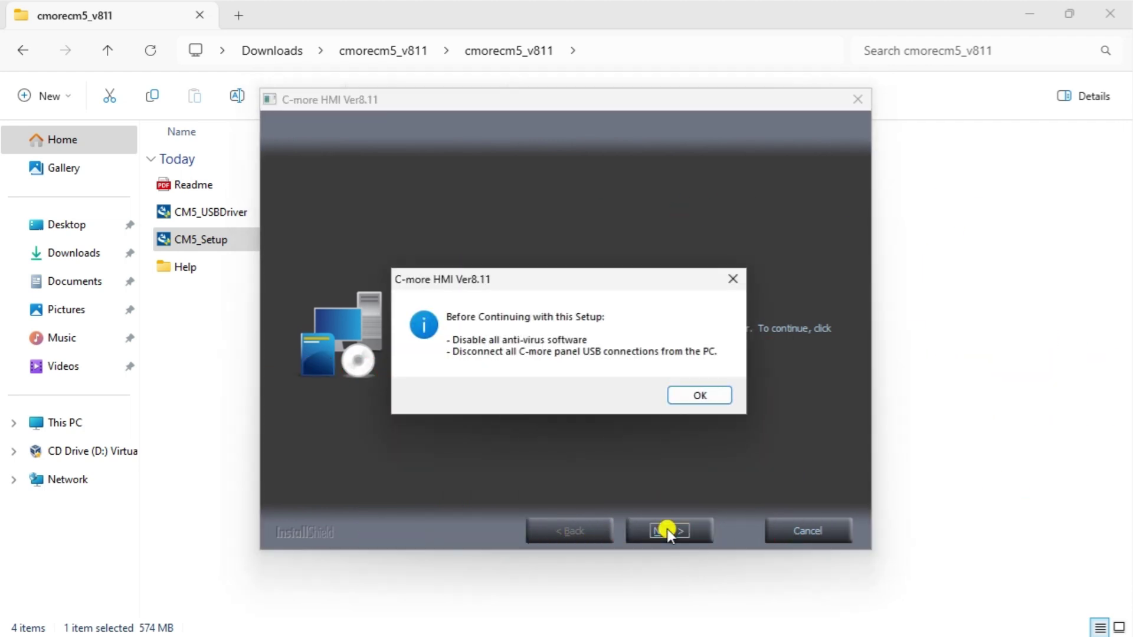
click(698, 399)
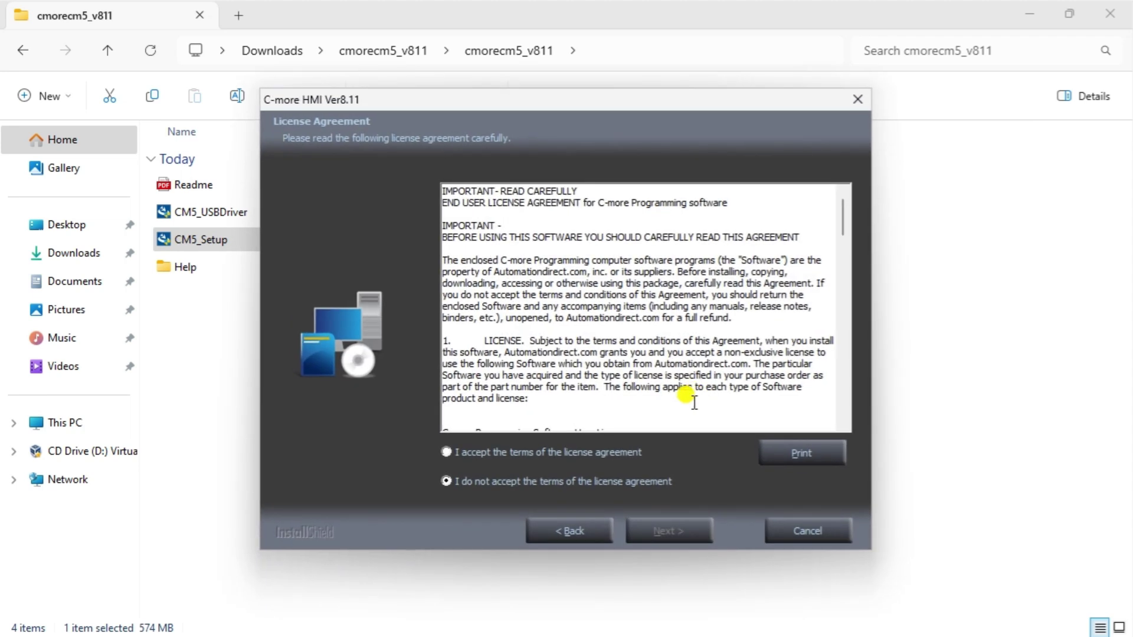
Step: Accept the license agreement terms and continue to the destination location page
click(516, 454)
drag(844, 228, 833, 412)
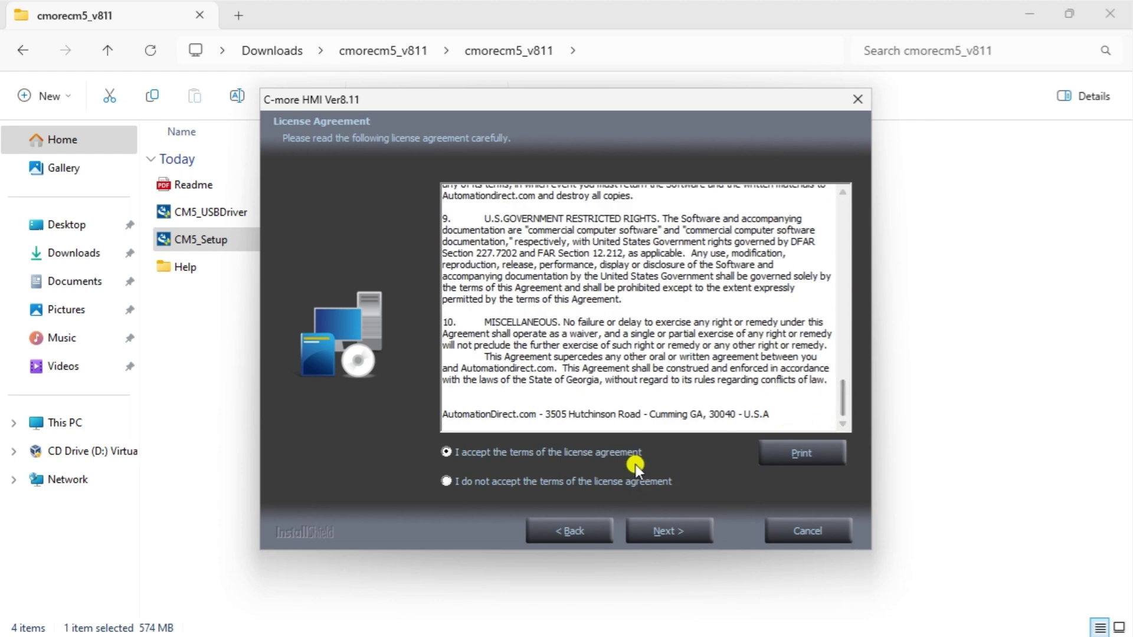
click(666, 529)
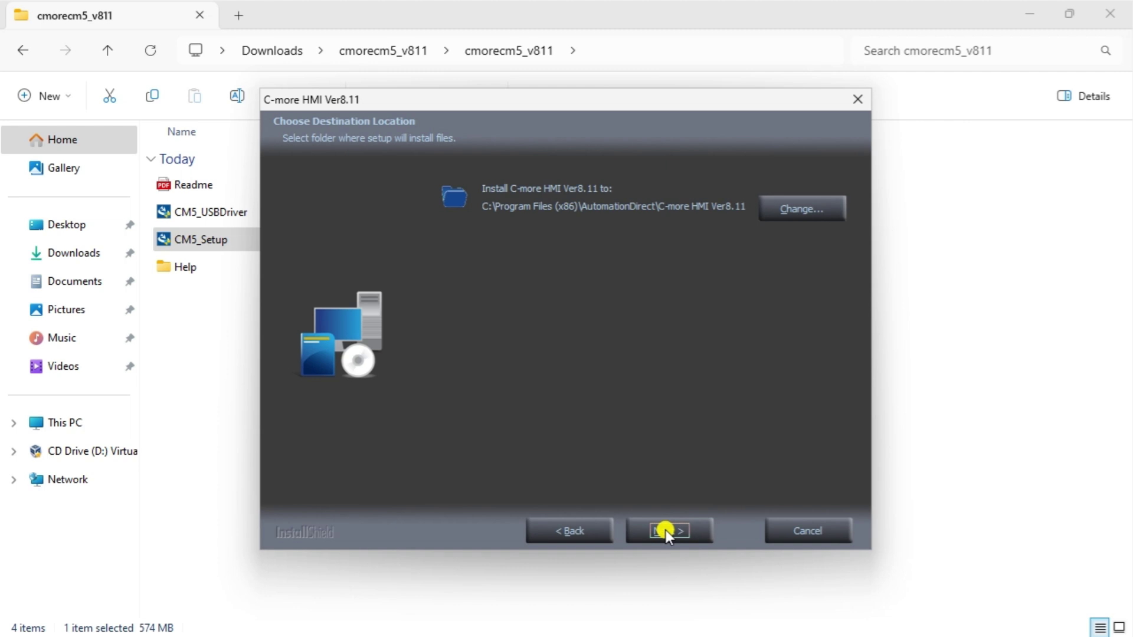
Step: Keep the default Program Files destination and start installing the software
click(665, 531)
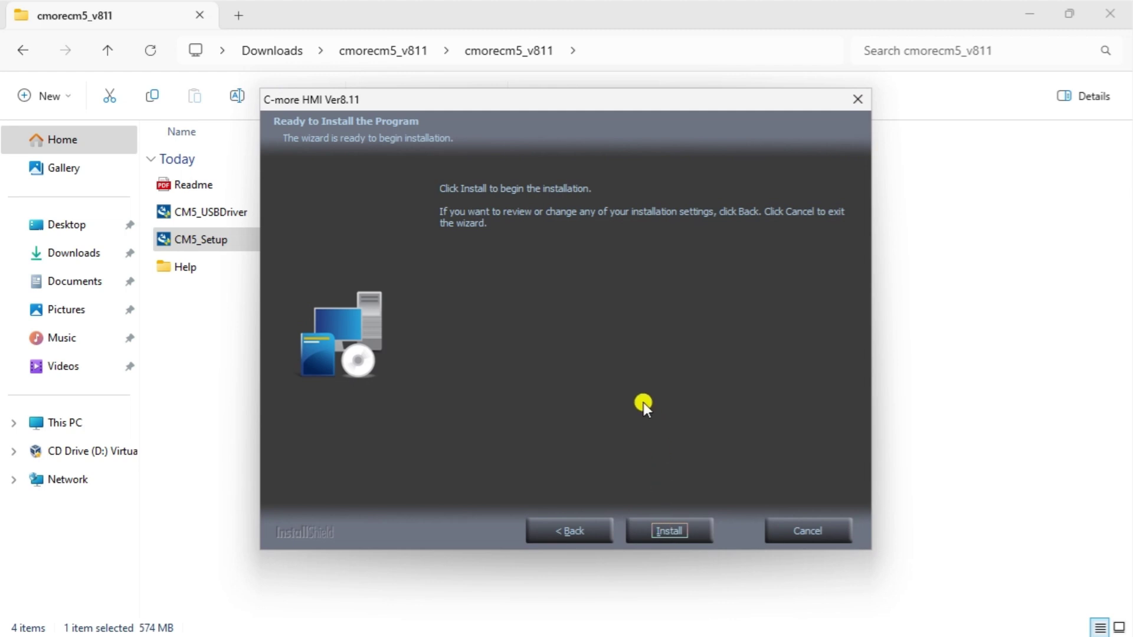
click(669, 534)
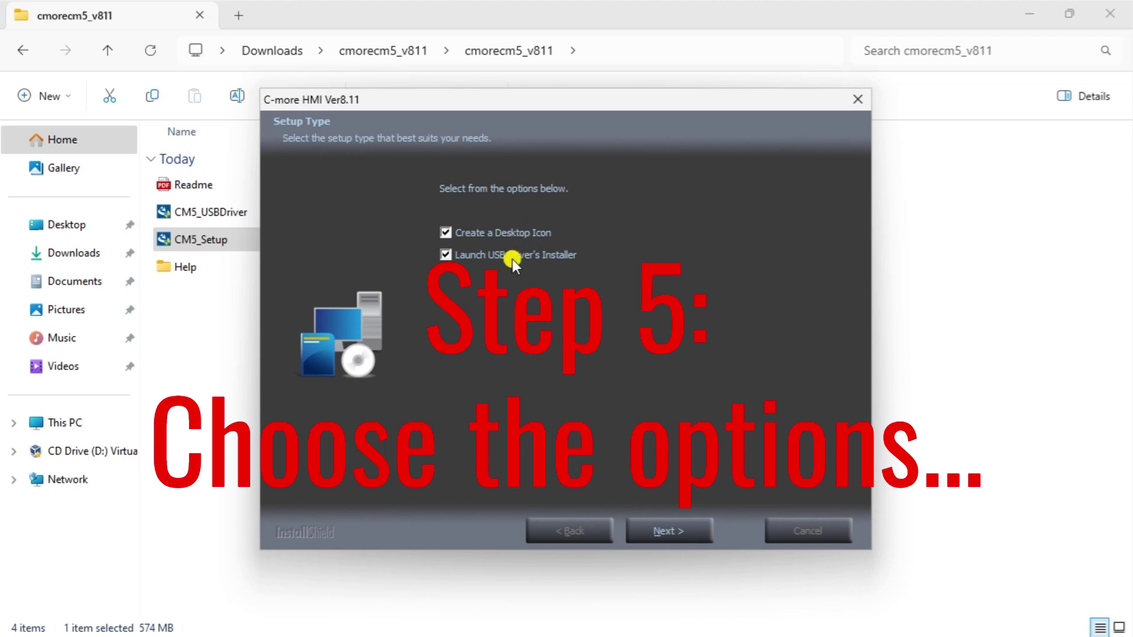
Step: Keep the desktop icon and USB driver options and acknowledge the firewall notice
click(677, 532)
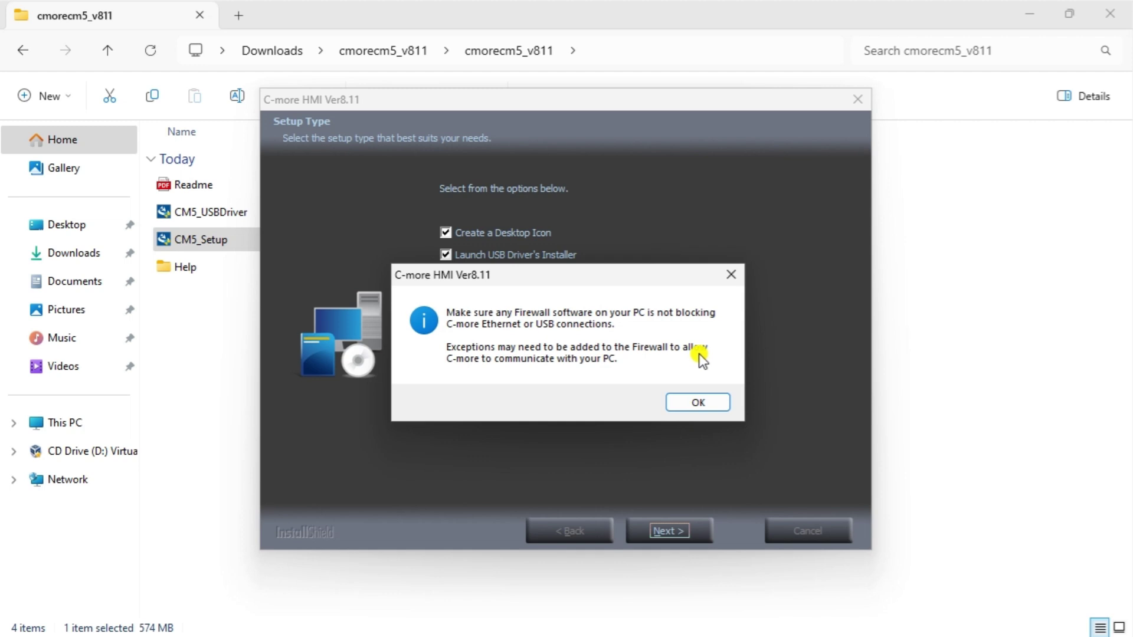
click(693, 405)
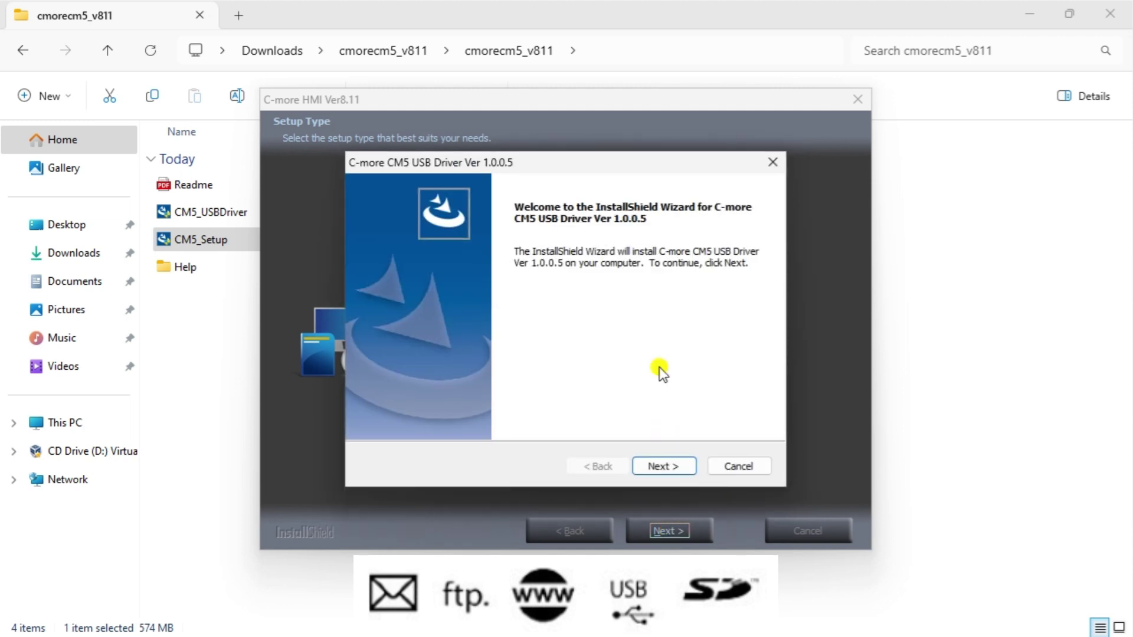
Step: Install the C-more CM5 USB Driver 1.0.0.5 in its default location, allowing the network adapter driver
click(664, 466)
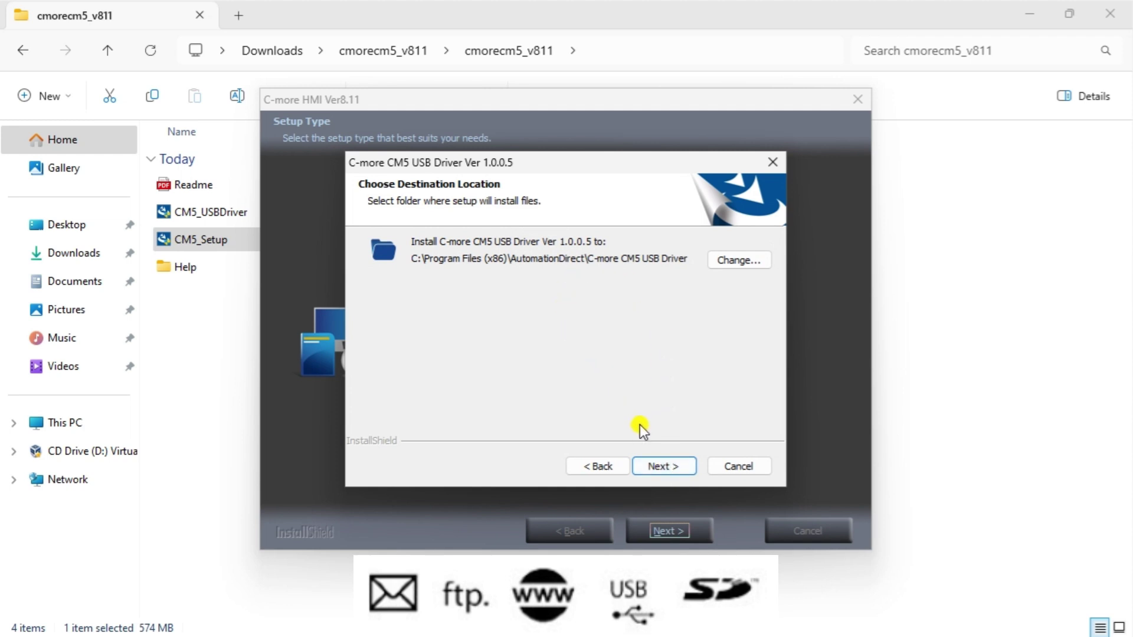
click(660, 465)
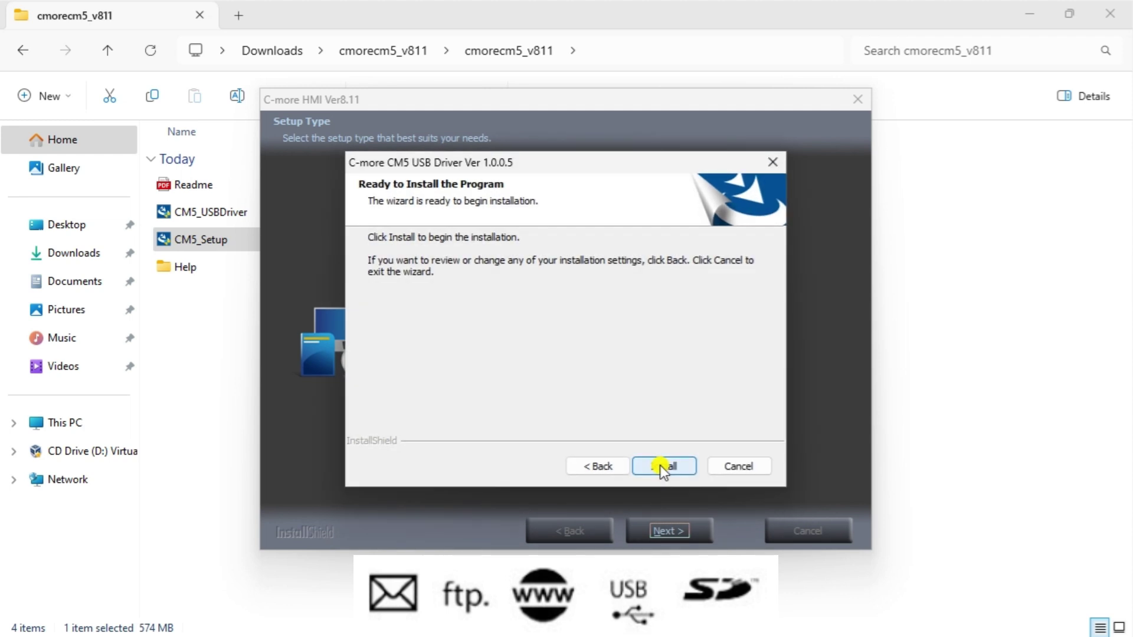
click(659, 465)
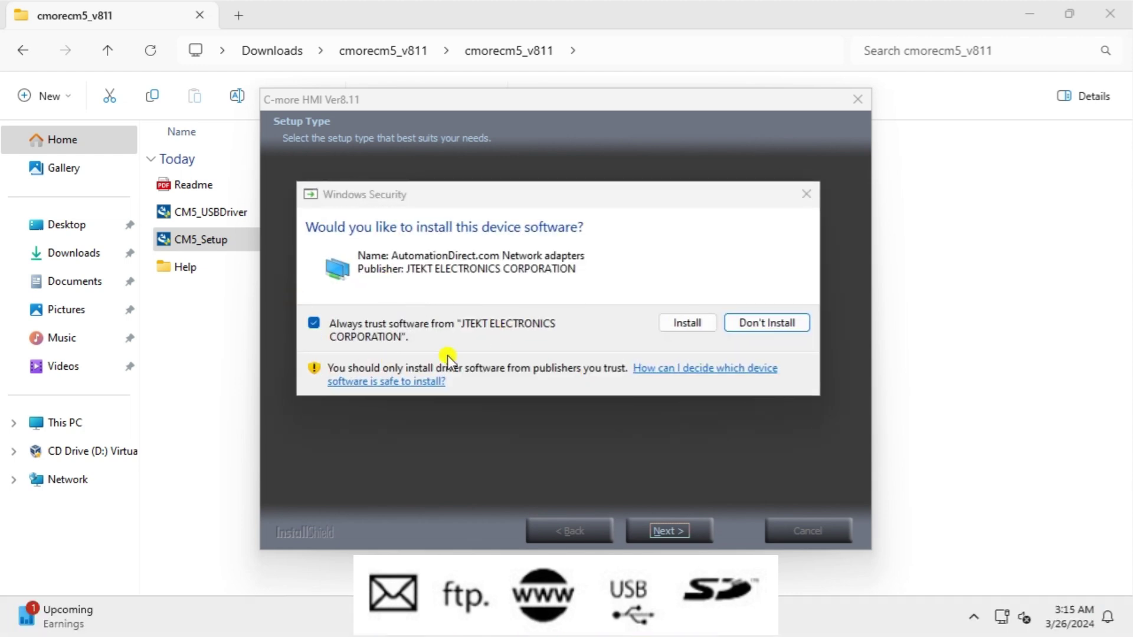
click(687, 324)
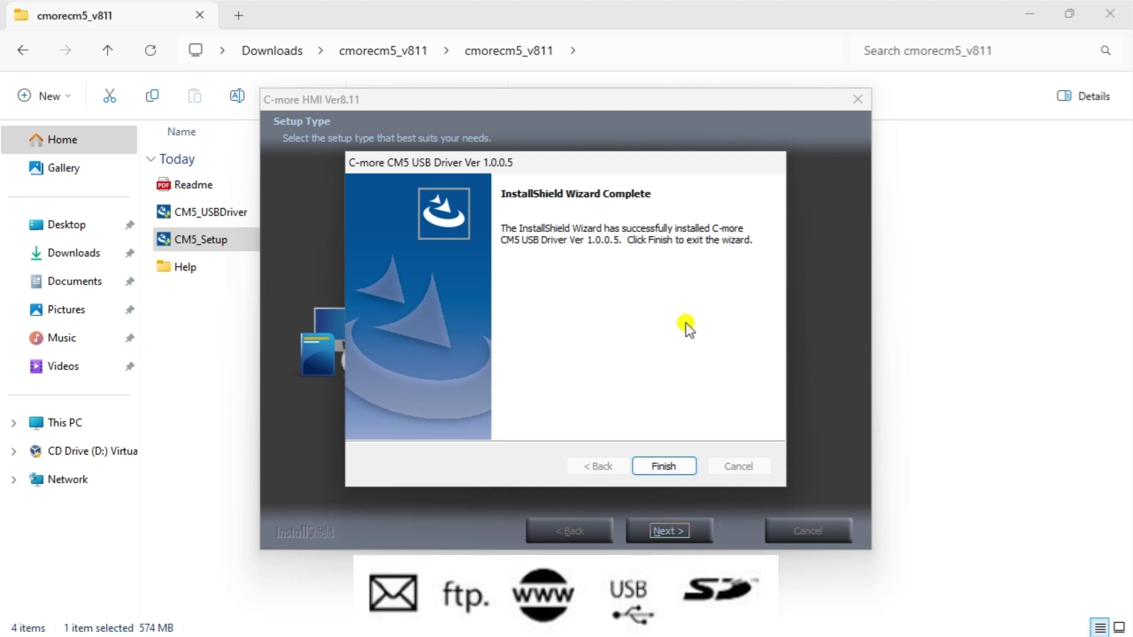
click(665, 465)
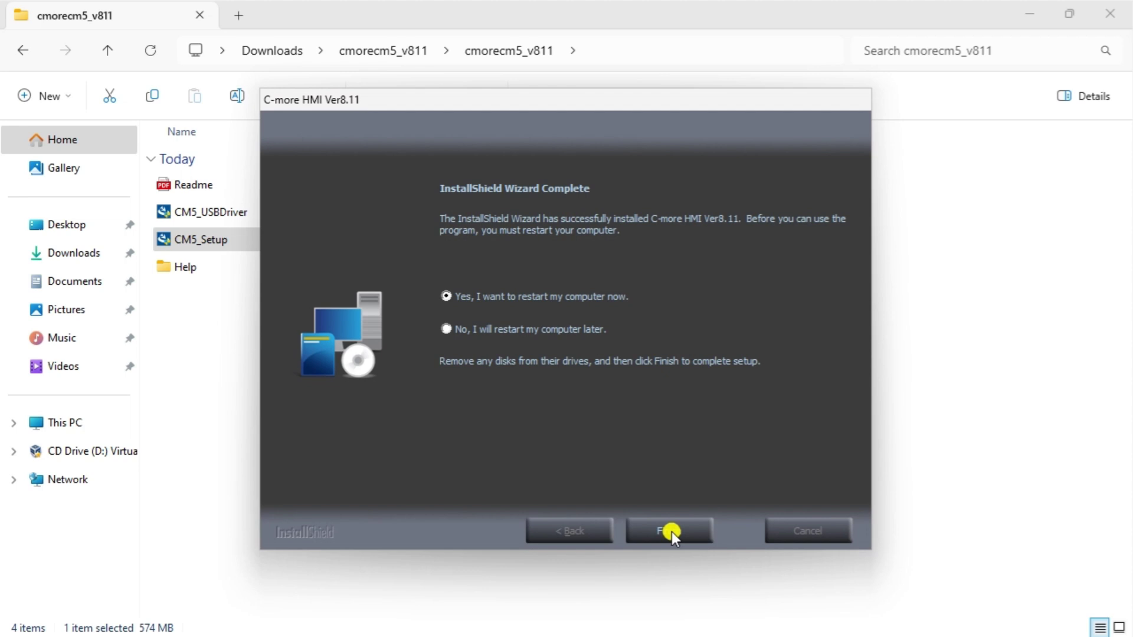
Step: Finish setup with 'Yes, I want to restart my computer now' selected
click(672, 533)
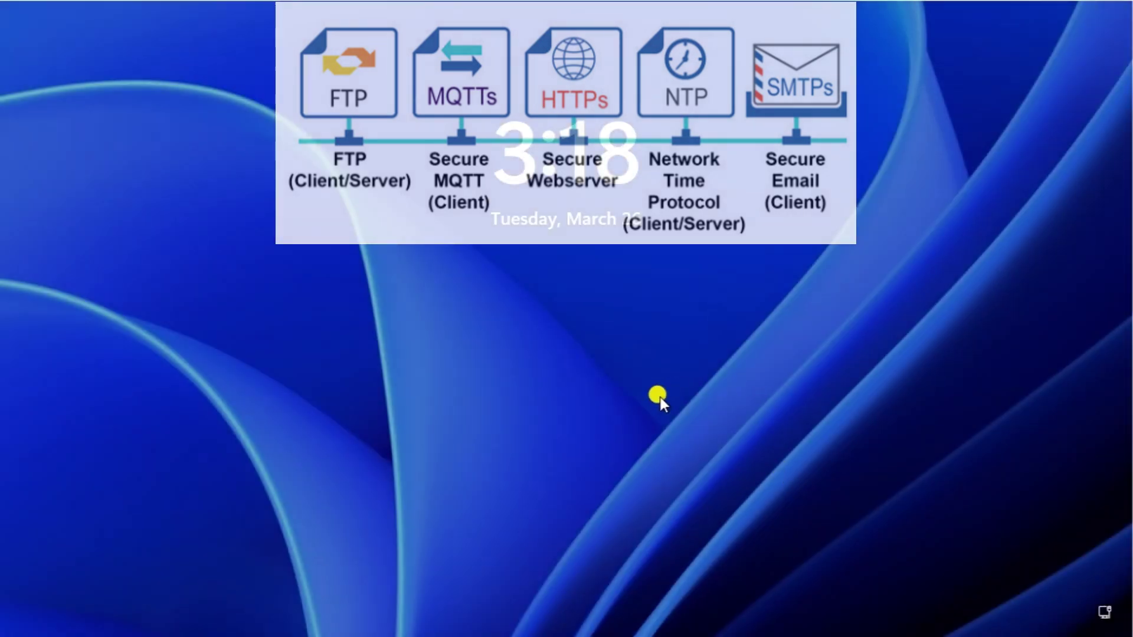
Step: Dismiss the Windows lock screen and sign in with the PIN
click(659, 397)
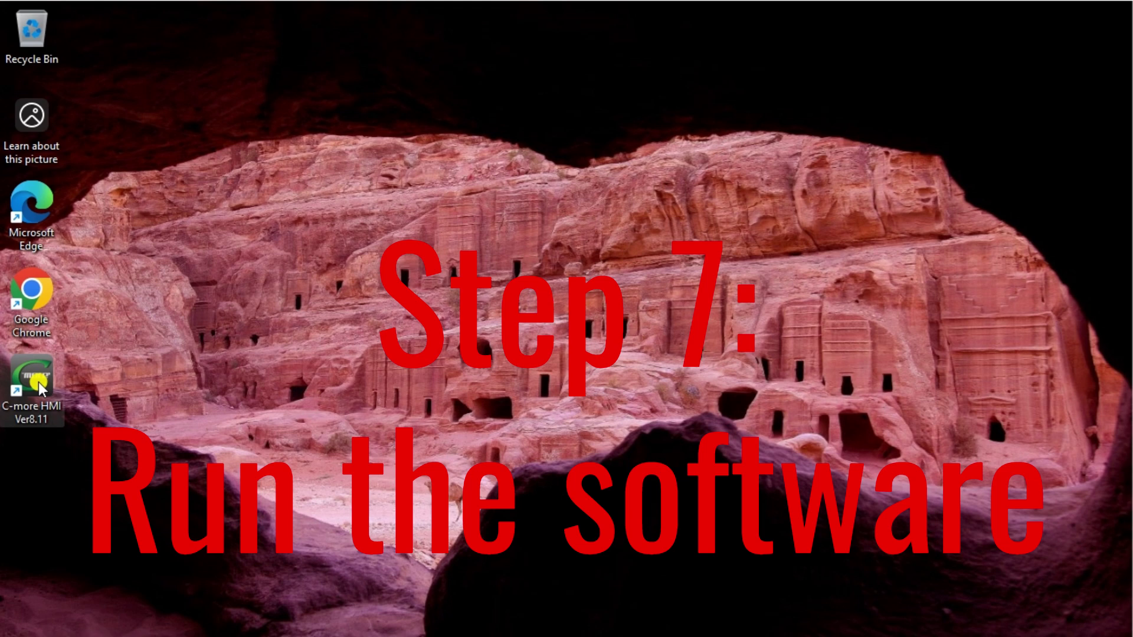
Step: Launch C-more HMI Ver8.11 and close the What's New guide with 'Don't show again' ticked
double_click(41, 382)
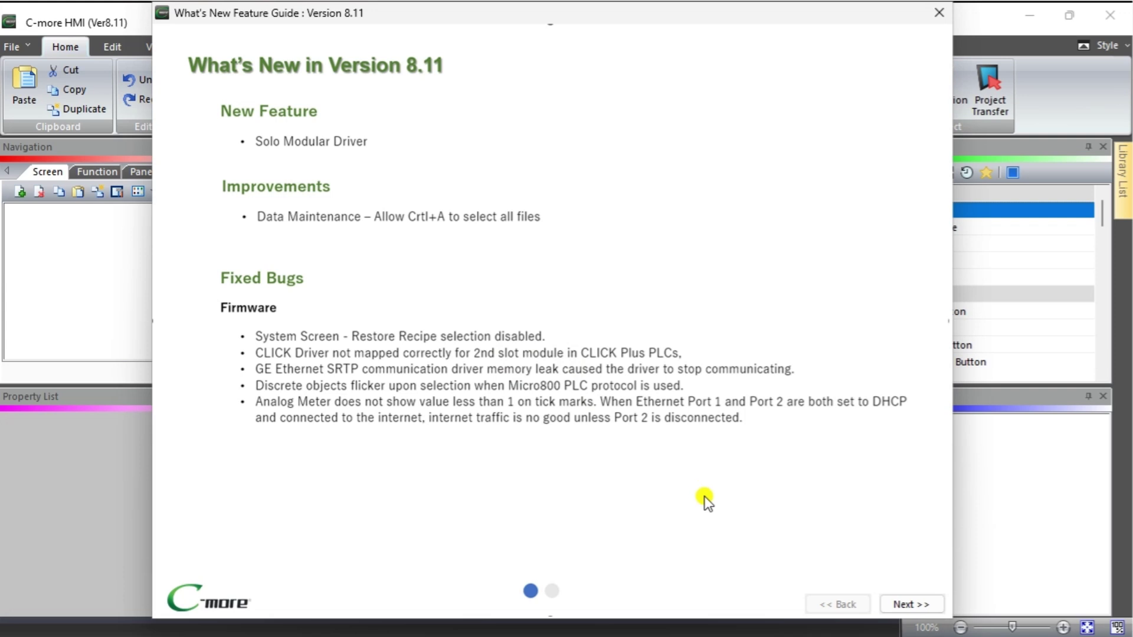
click(910, 606)
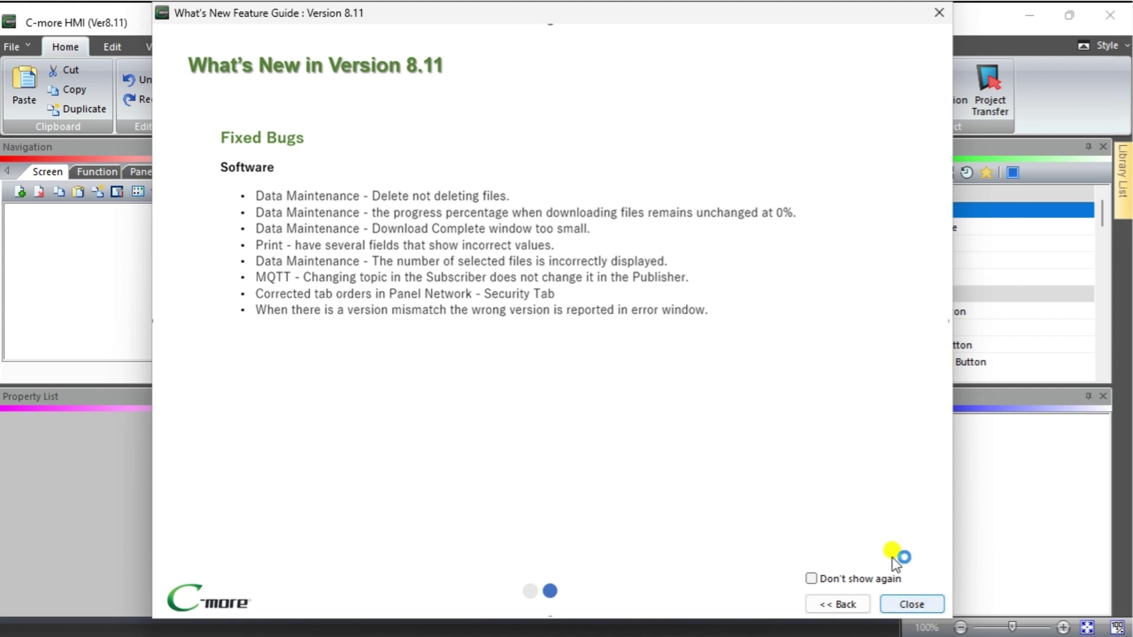
click(811, 578)
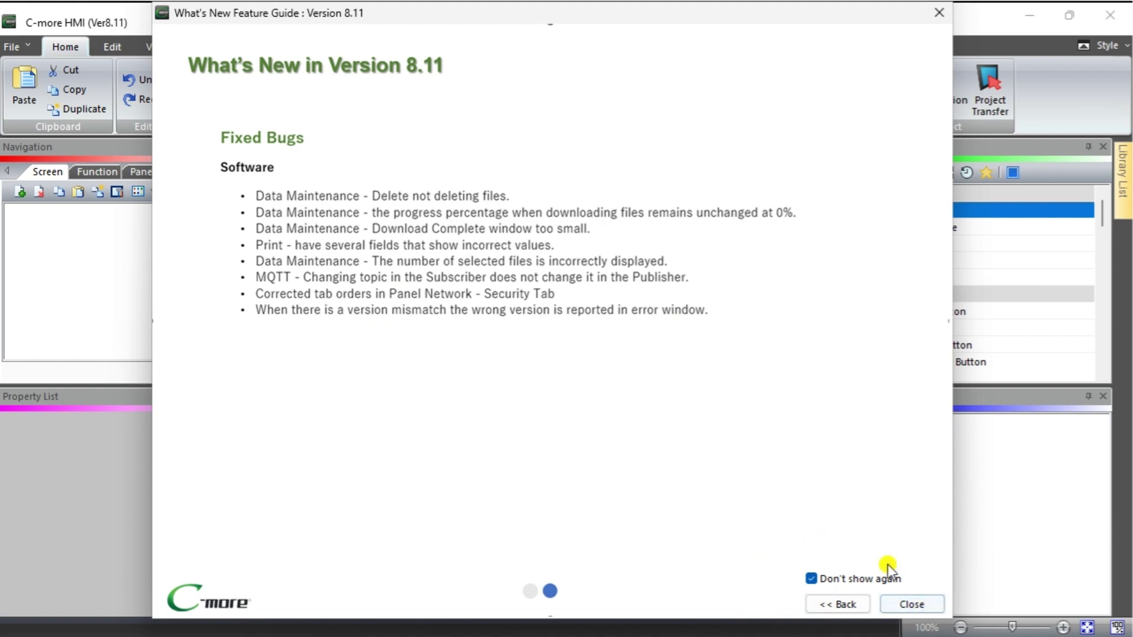
click(913, 602)
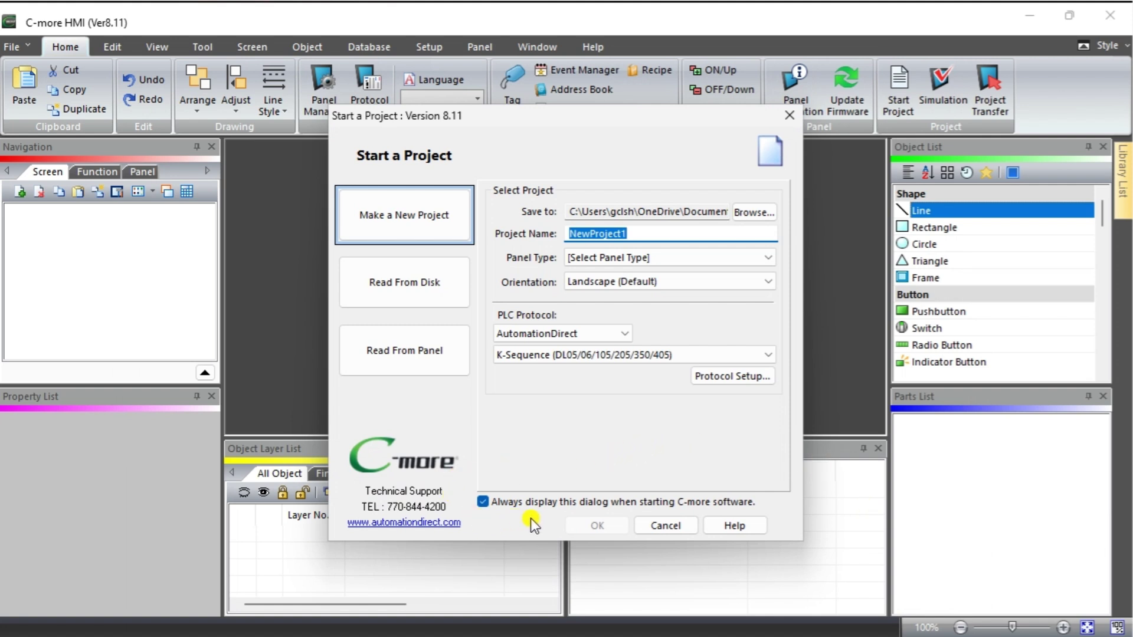
Step: Cancel the Start a Project dialog so no project is loaded
click(675, 525)
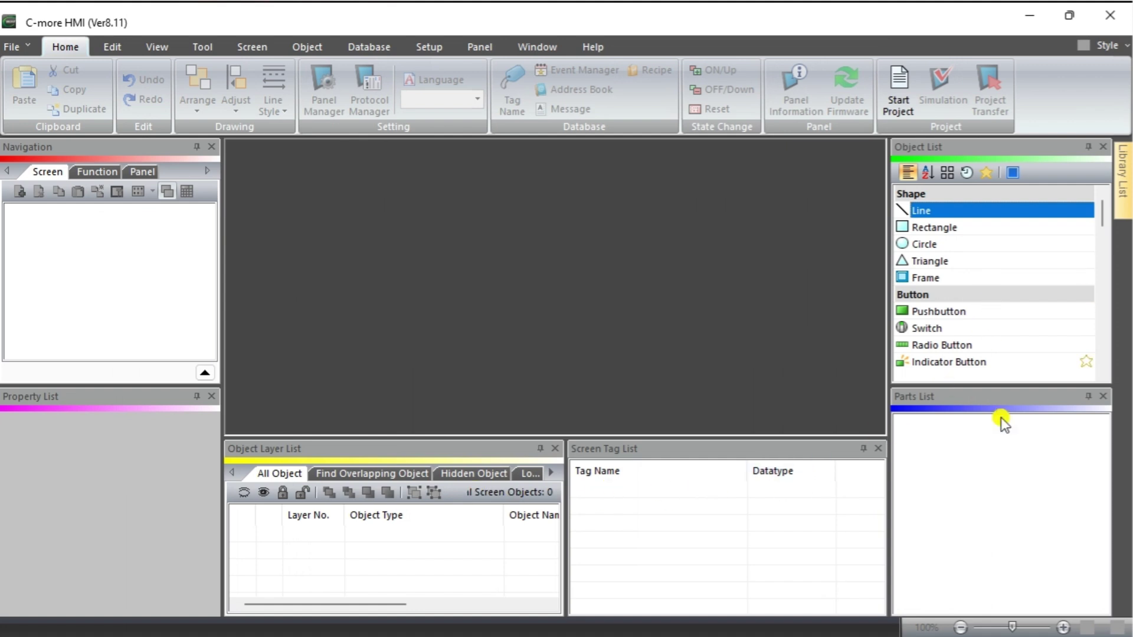
Step: Auto-hide the Parts List, Screen Tag List, Object Layer List and Property List panels
mouse_move(934, 228)
click(1121, 183)
click(1090, 398)
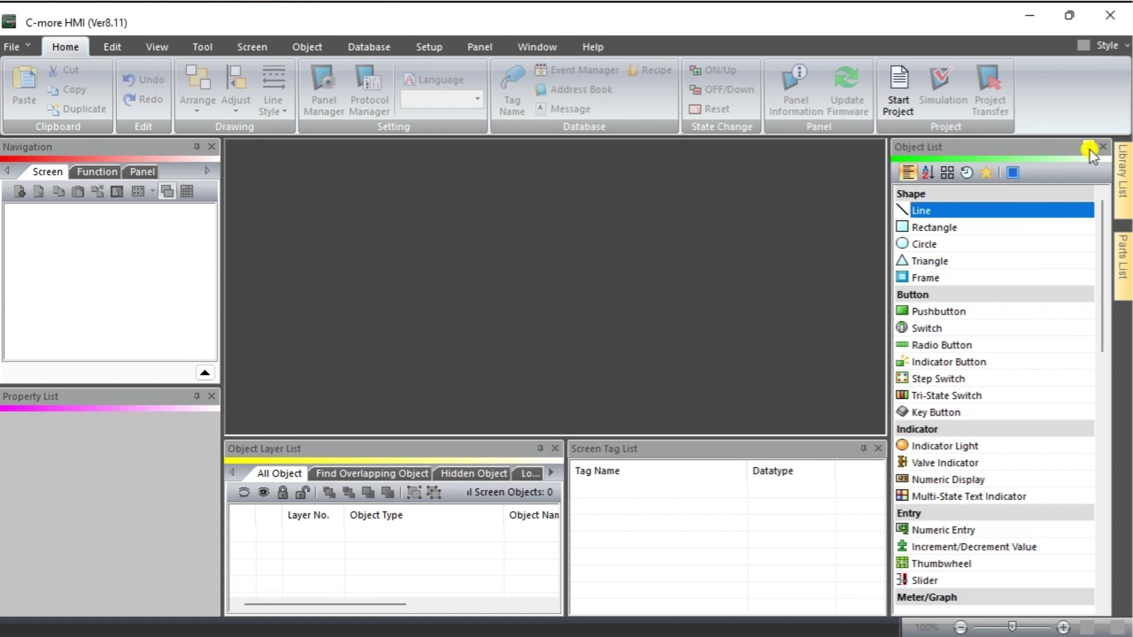
mouse_move(1102, 244)
mouse_down()
mouse_move(1077, 503)
mouse_move(1094, 213)
mouse_up()
click(1094, 209)
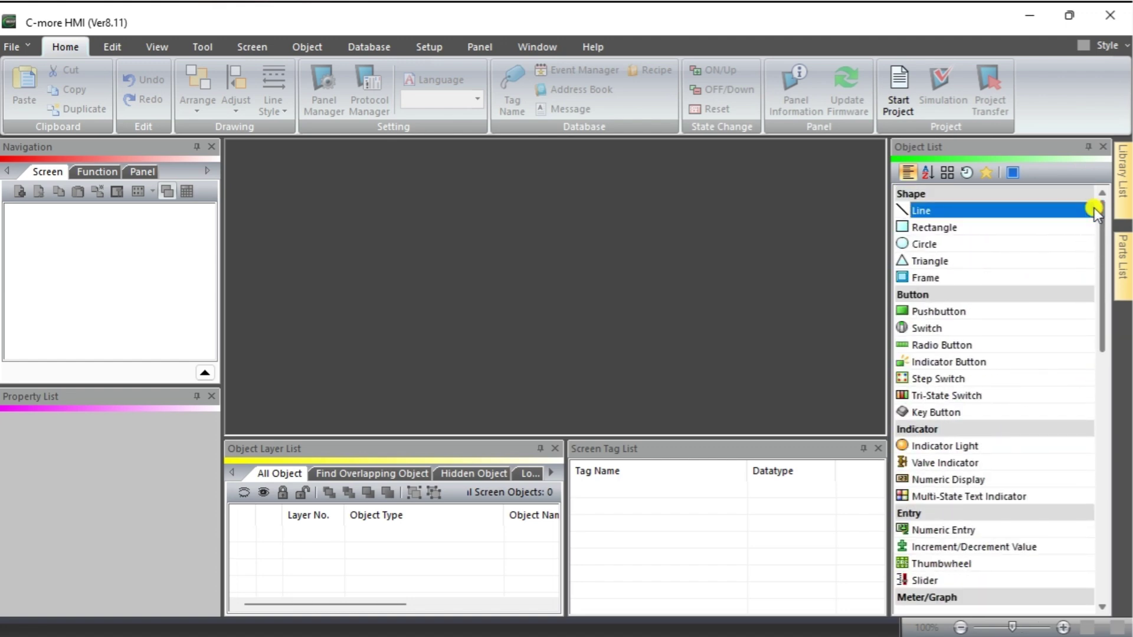
click(863, 449)
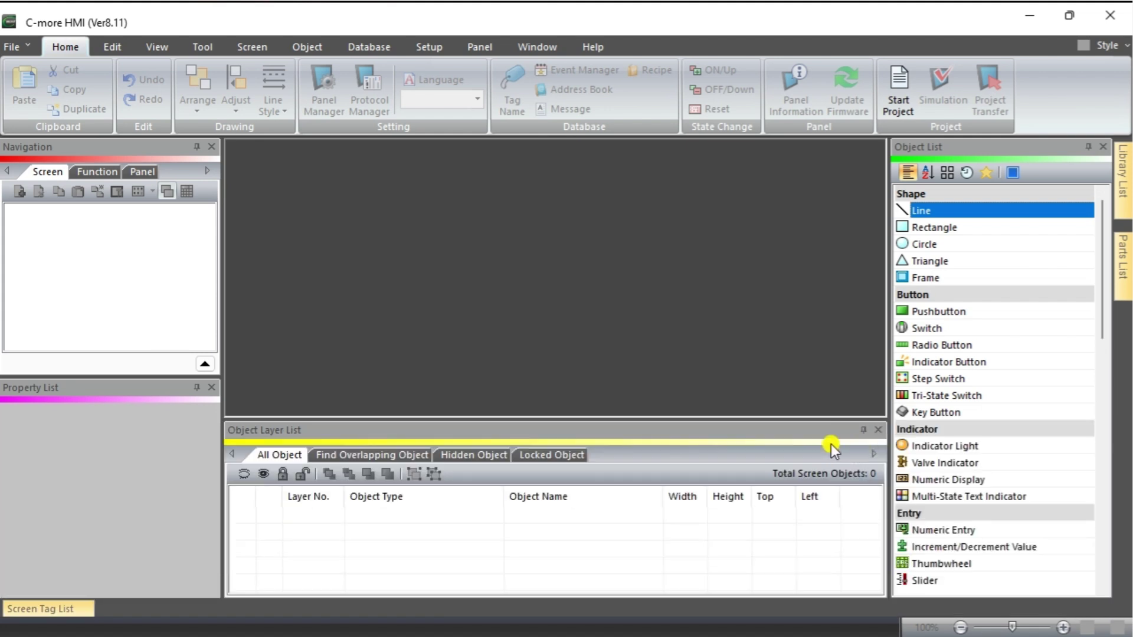
click(863, 431)
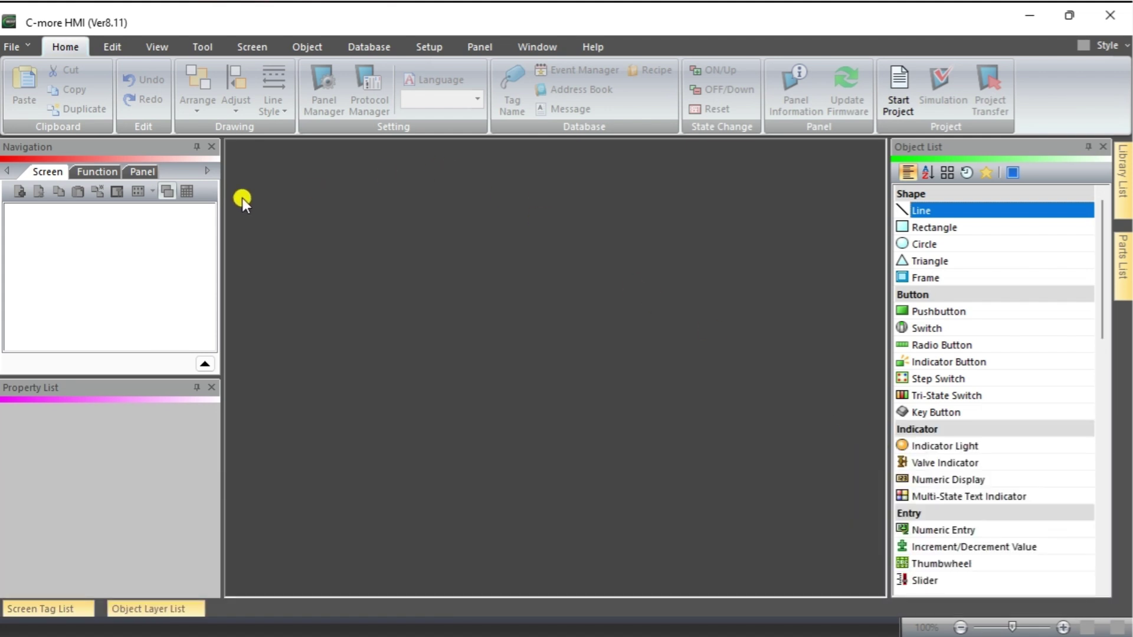
click(197, 388)
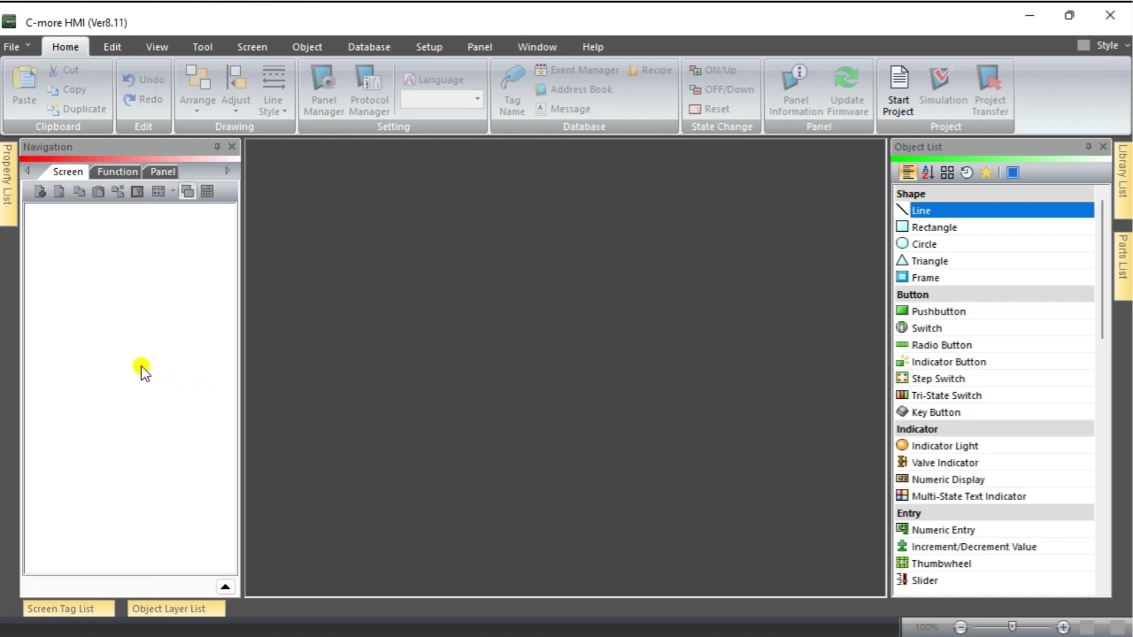
click(18, 49)
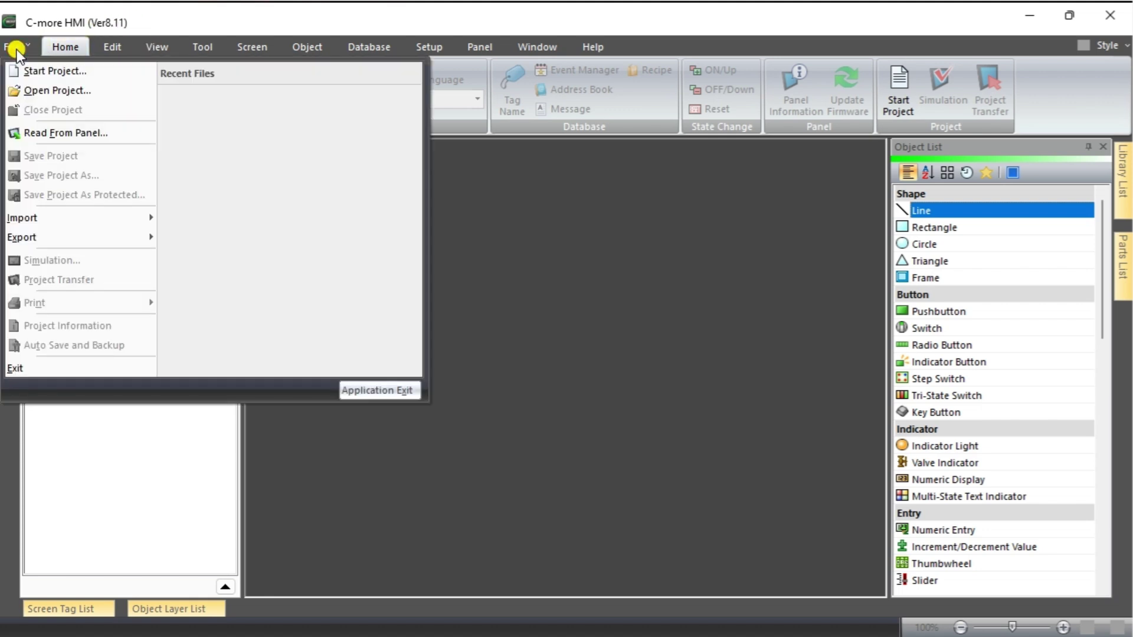
click(65, 51)
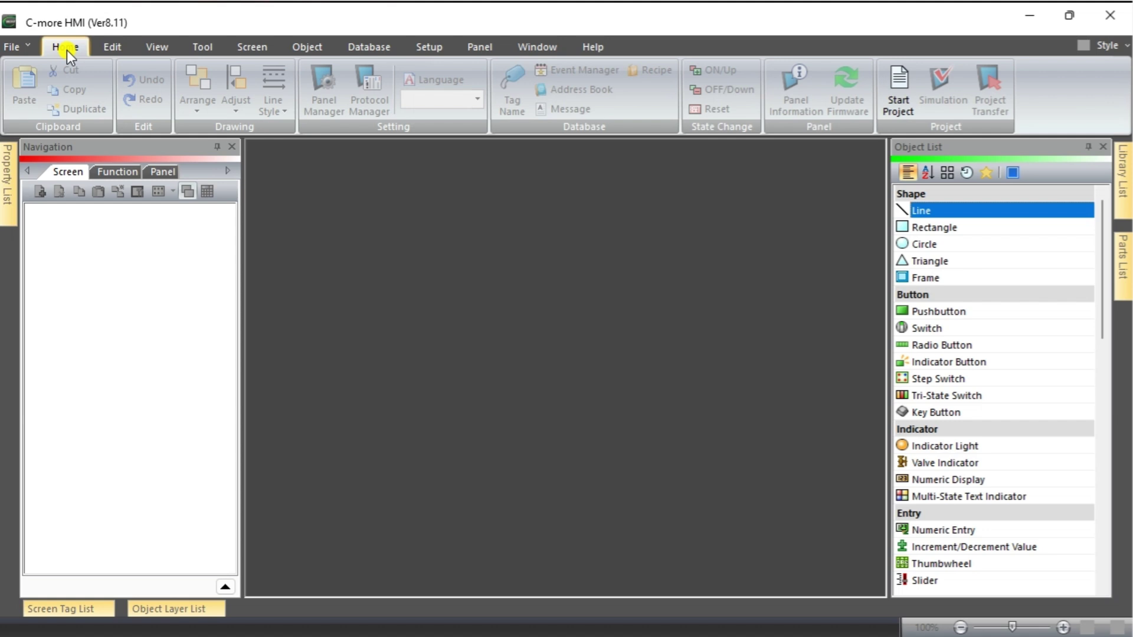
click(120, 50)
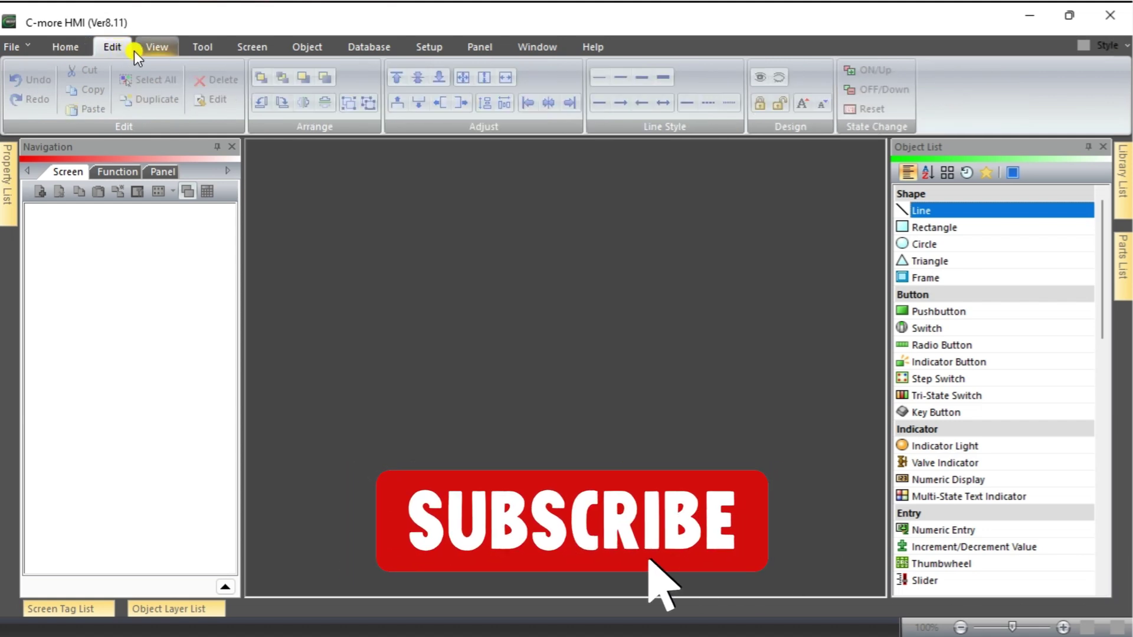
click(159, 49)
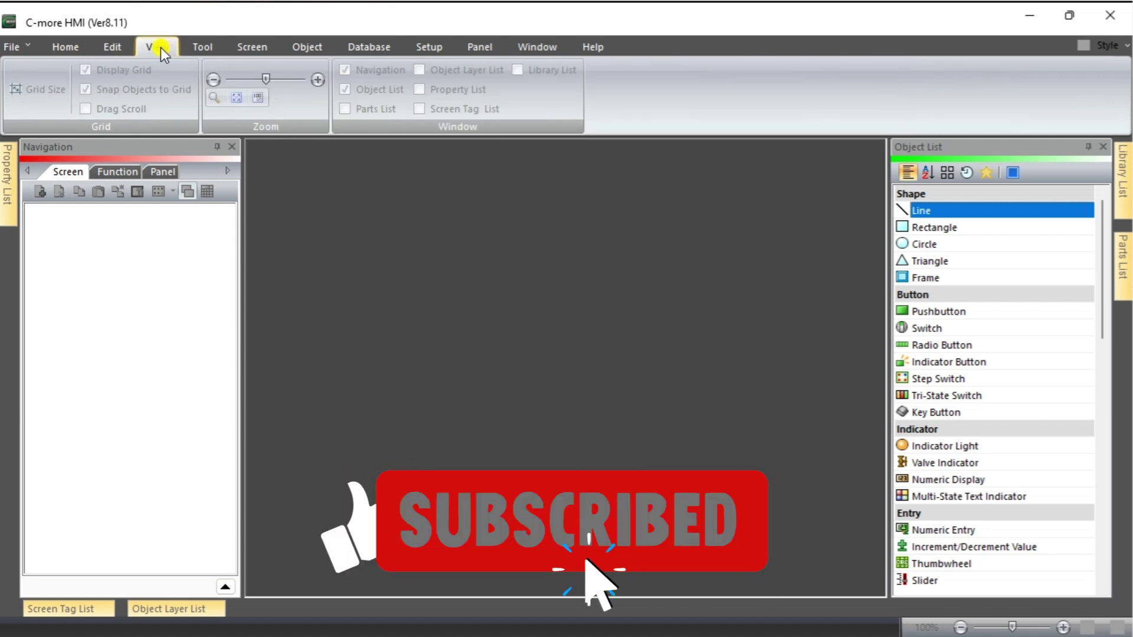
click(199, 47)
click(253, 46)
click(307, 48)
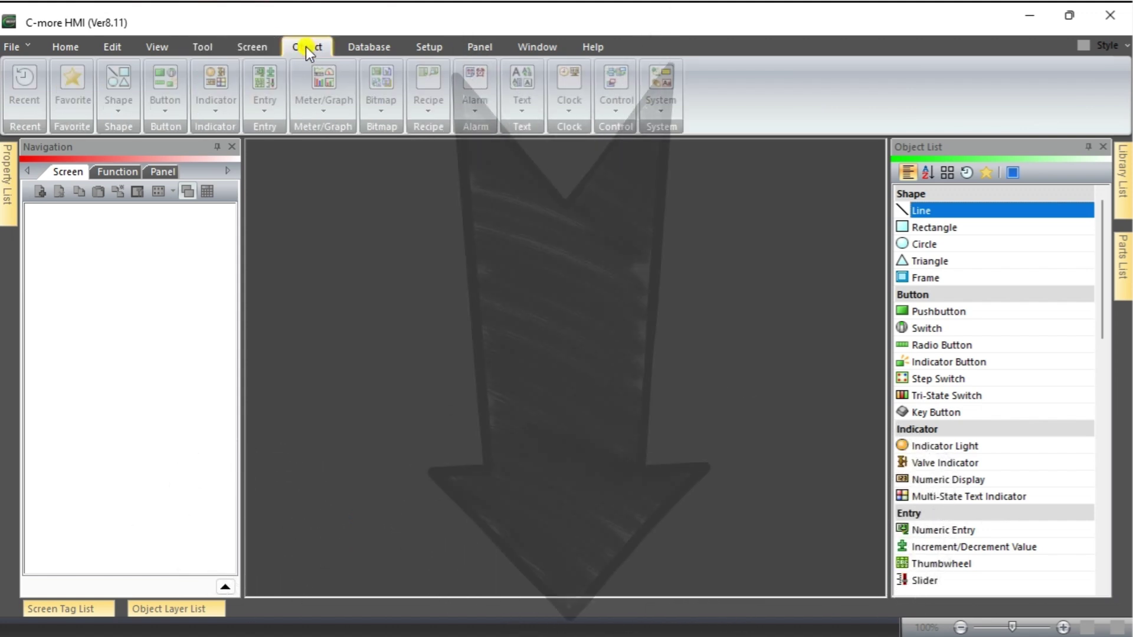
click(364, 47)
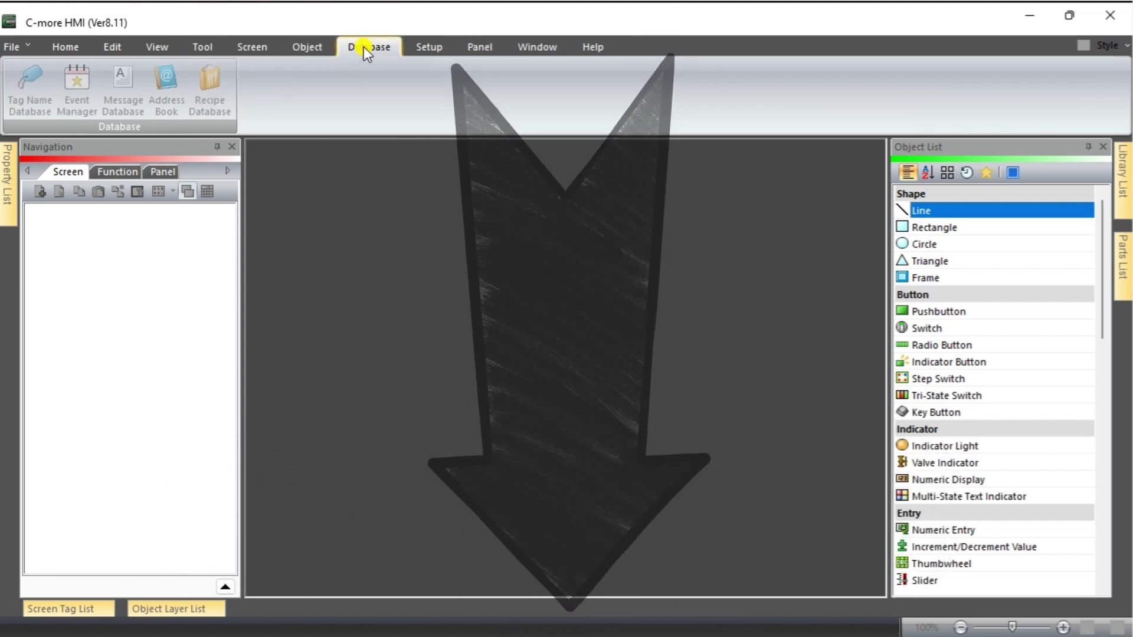
click(435, 46)
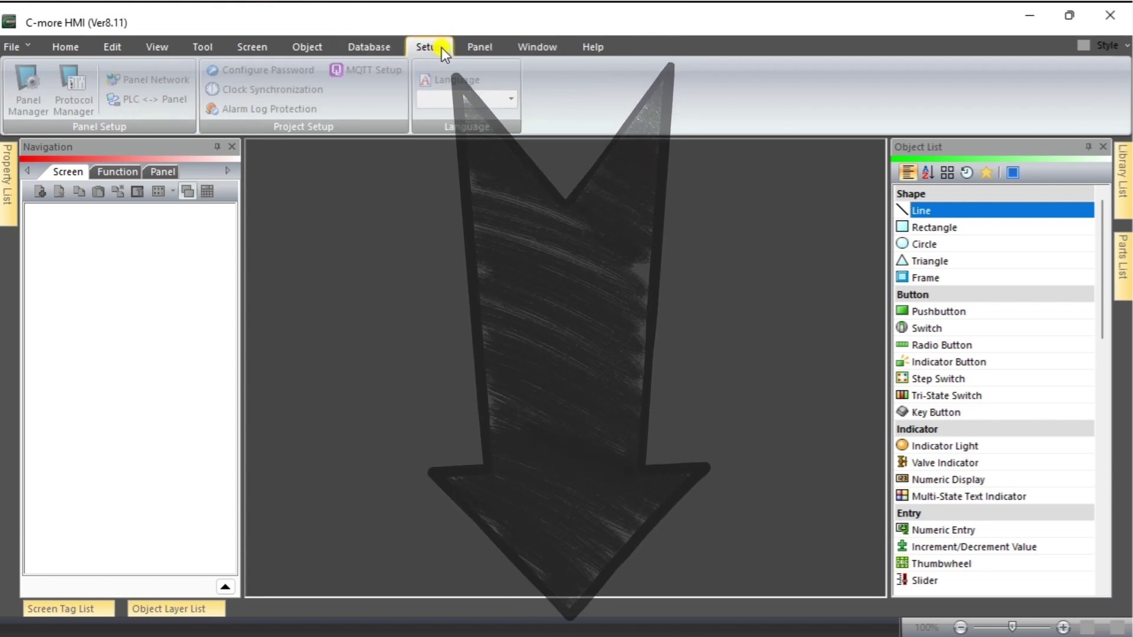
click(475, 50)
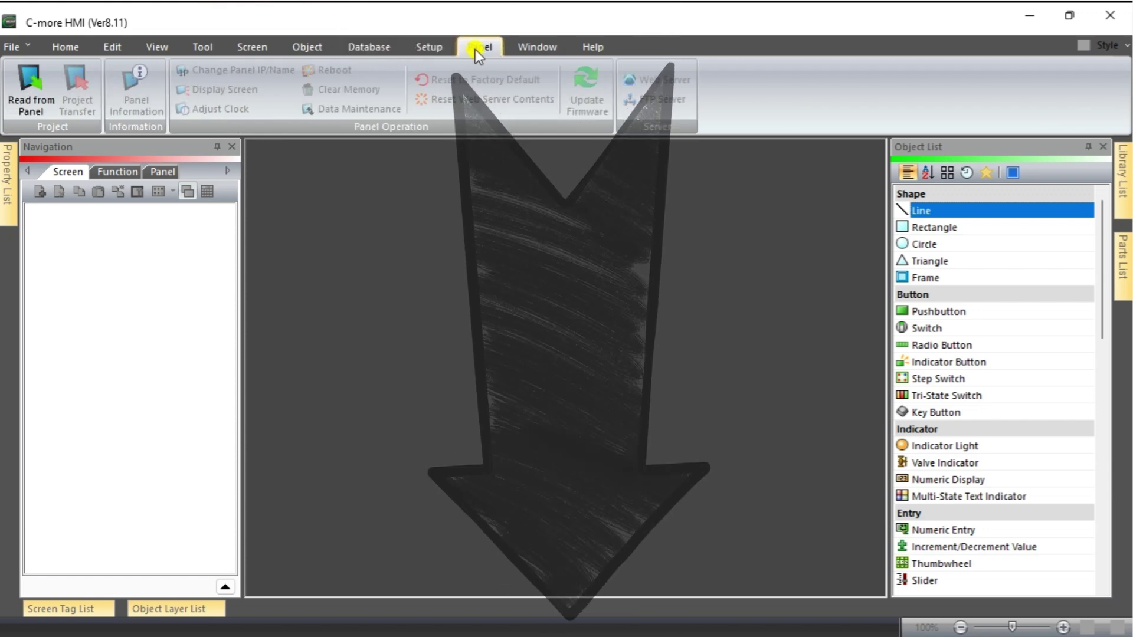
click(536, 49)
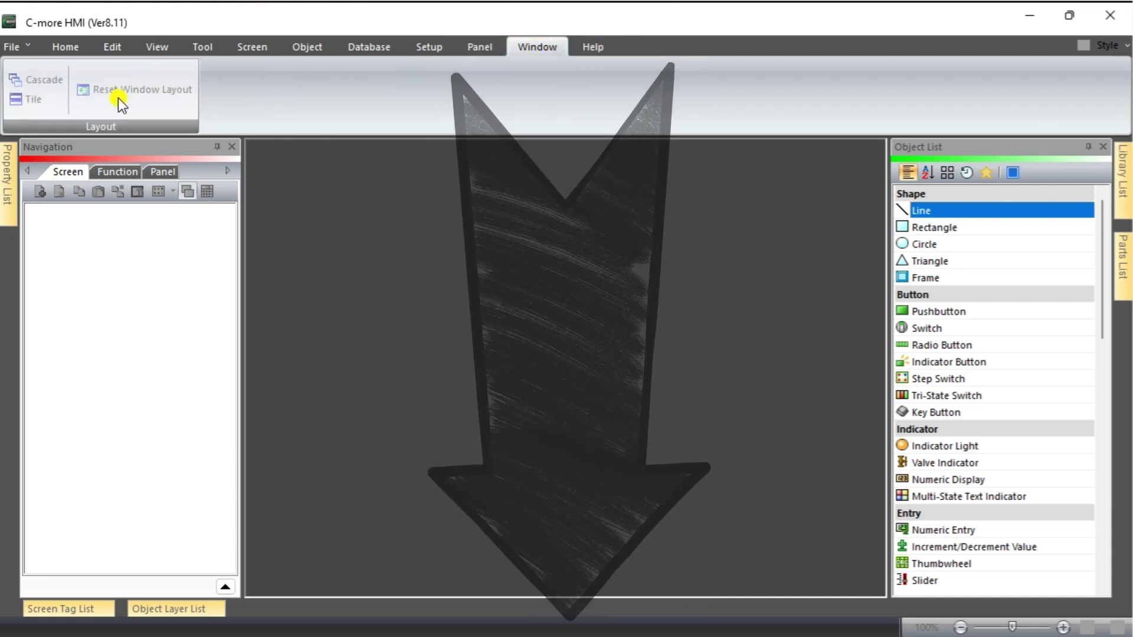
click(595, 45)
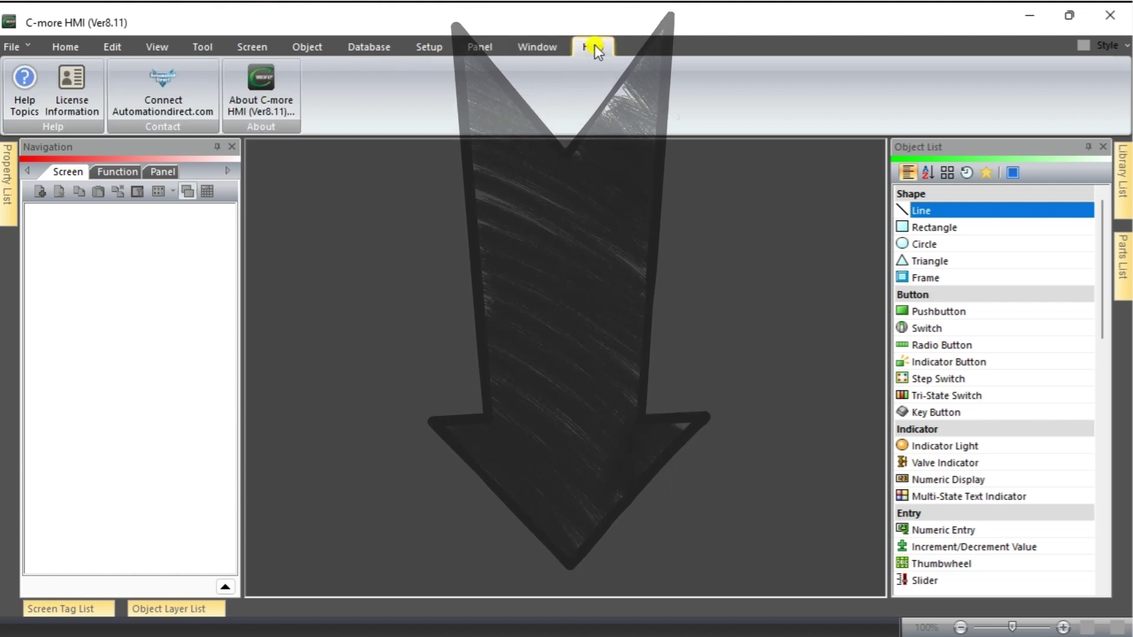
click(263, 85)
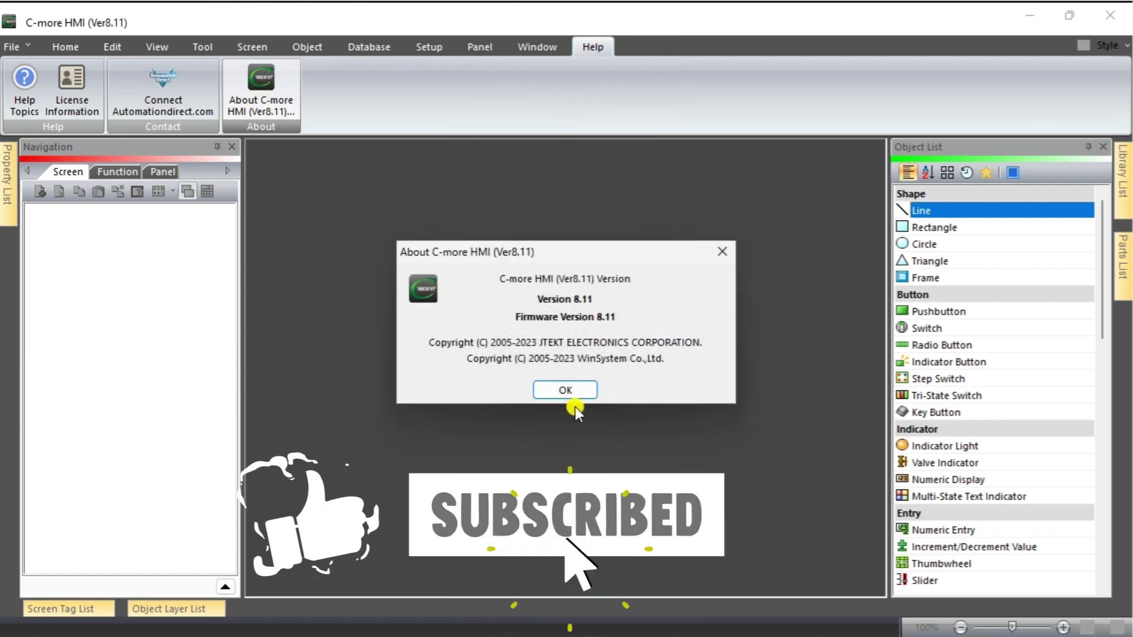
click(571, 396)
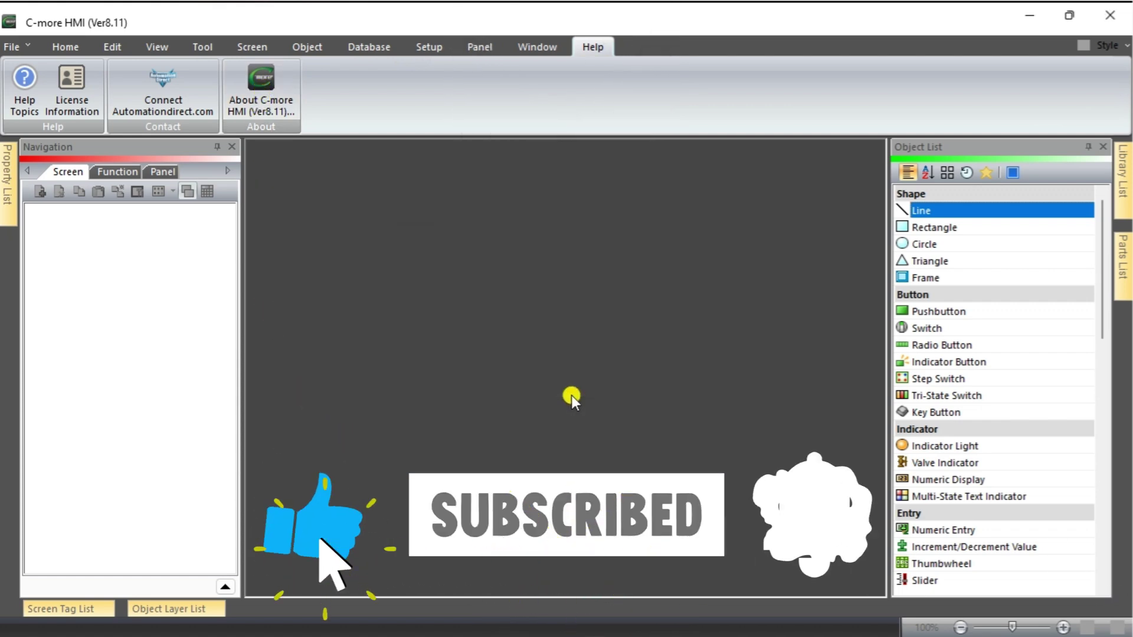
click(540, 51)
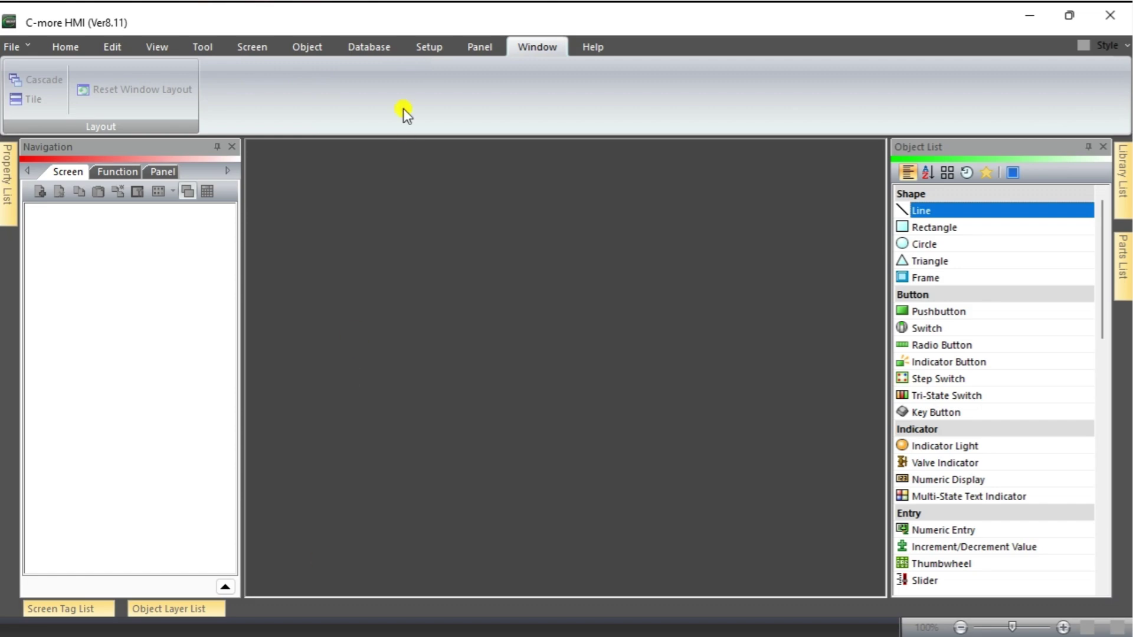
click(67, 47)
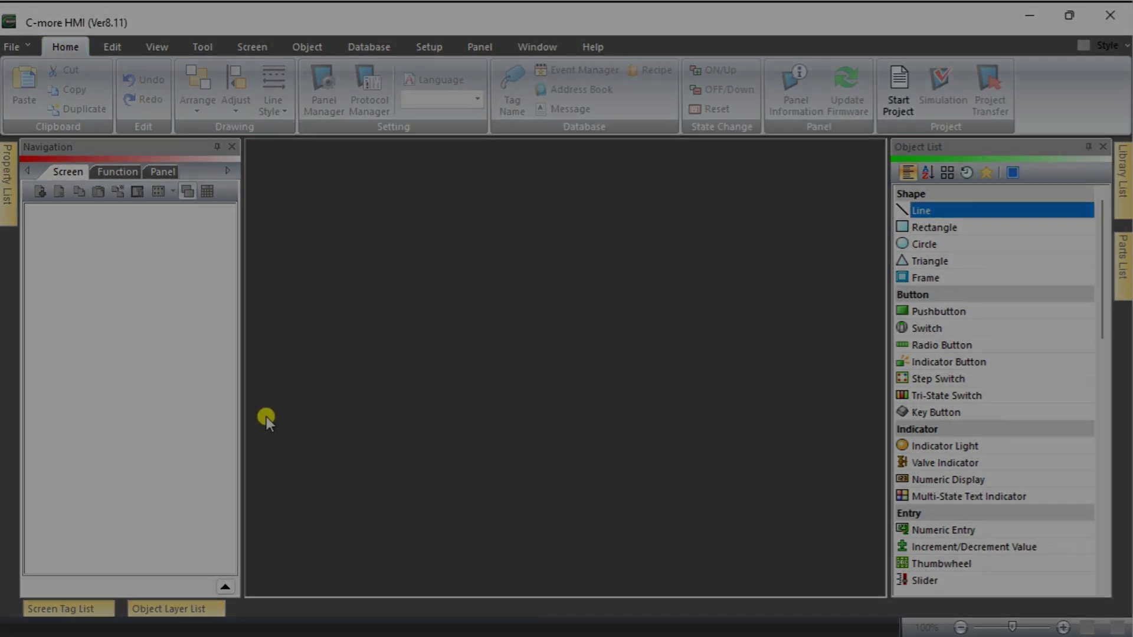